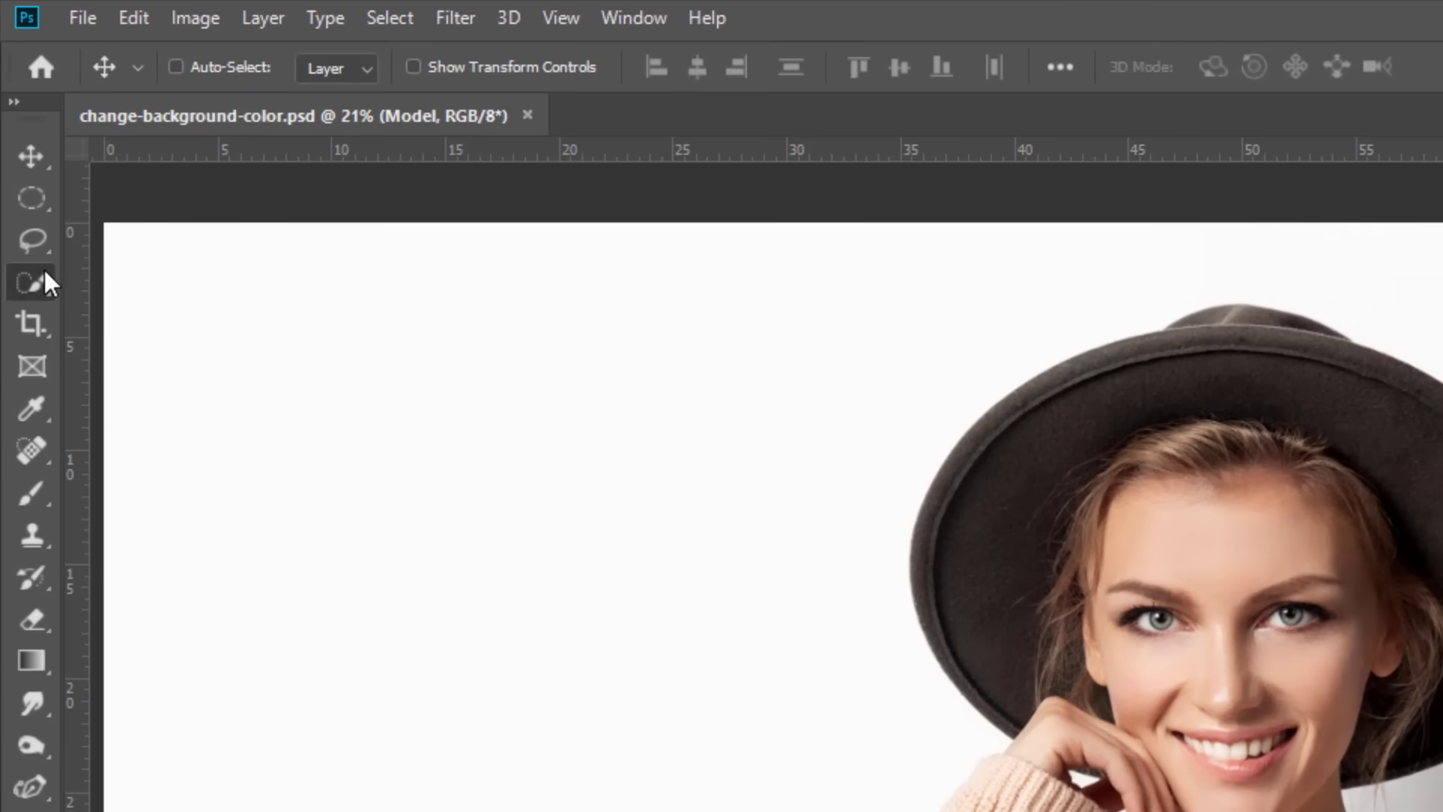
Step: Replace the brushed face-and-sweater Quick Selection with a Select Subject selection of the whole model
click(44, 271)
click(157, 290)
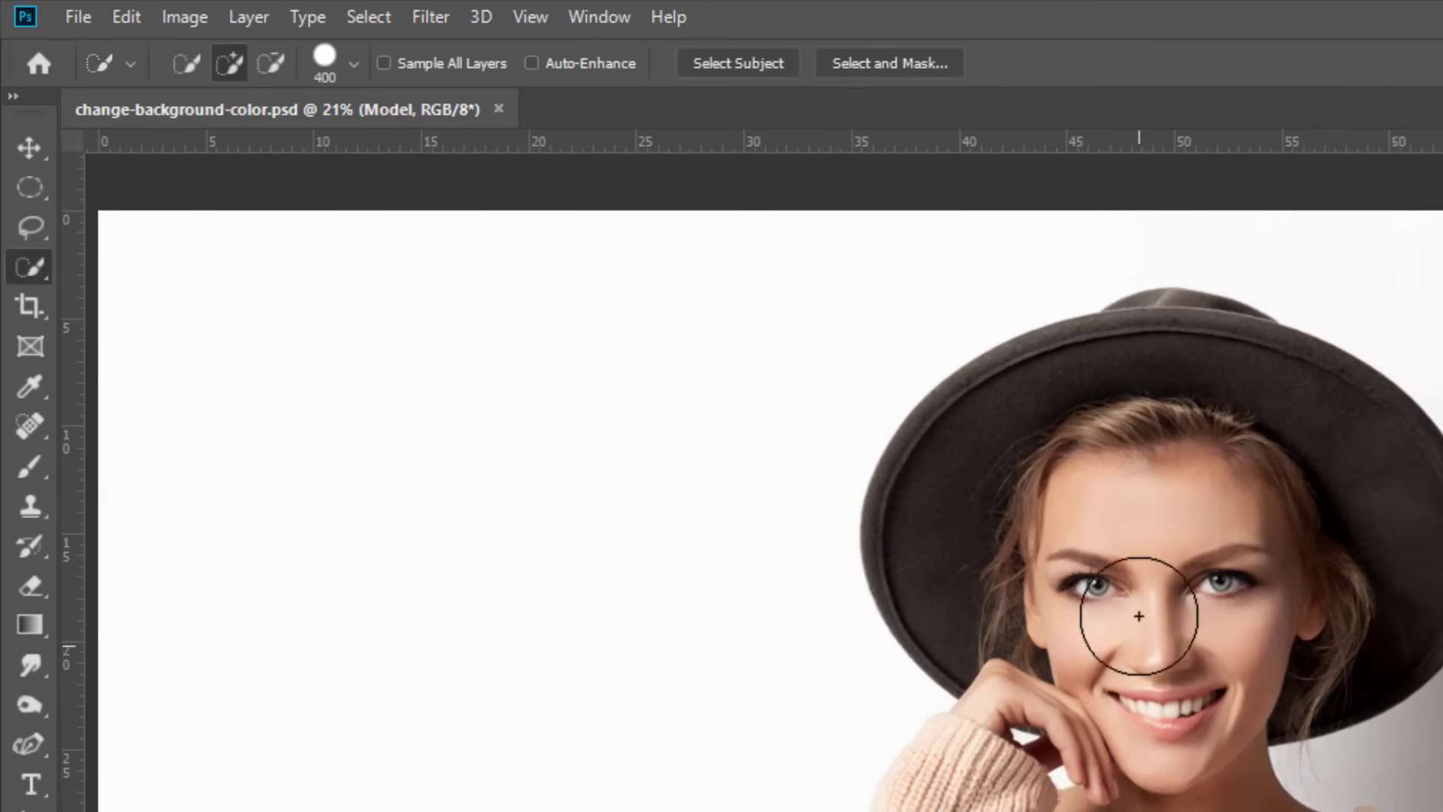
mouse_move(1138, 616)
mouse_down()
mouse_move(1088, 720)
mouse_move(1169, 787)
mouse_move(916, 811)
mouse_move(1194, 811)
mouse_up()
mouse_move(631, 671)
mouse_down()
mouse_move(702, 636)
mouse_move(688, 527)
mouse_move(737, 501)
mouse_move(613, 502)
mouse_up()
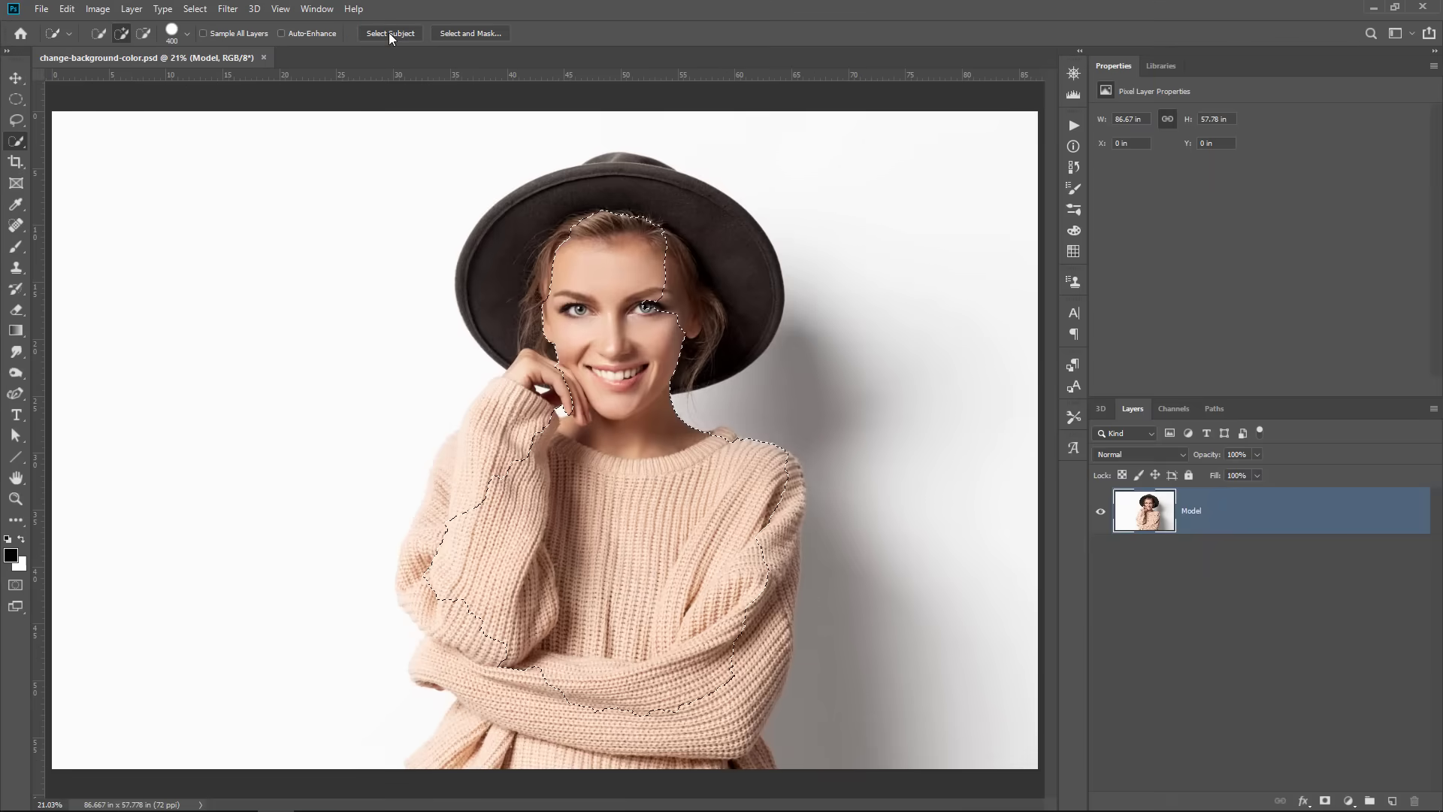
click(389, 34)
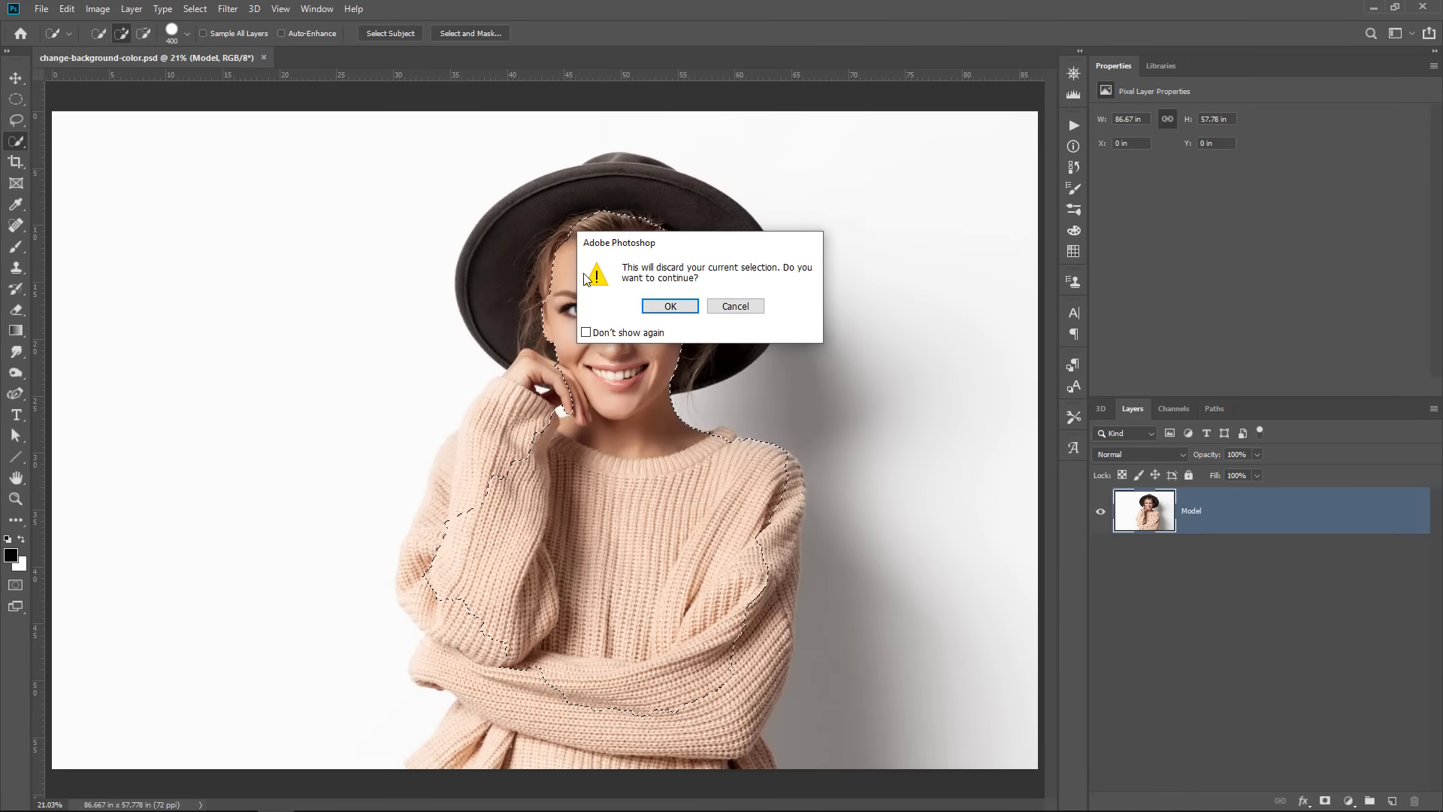
click(670, 304)
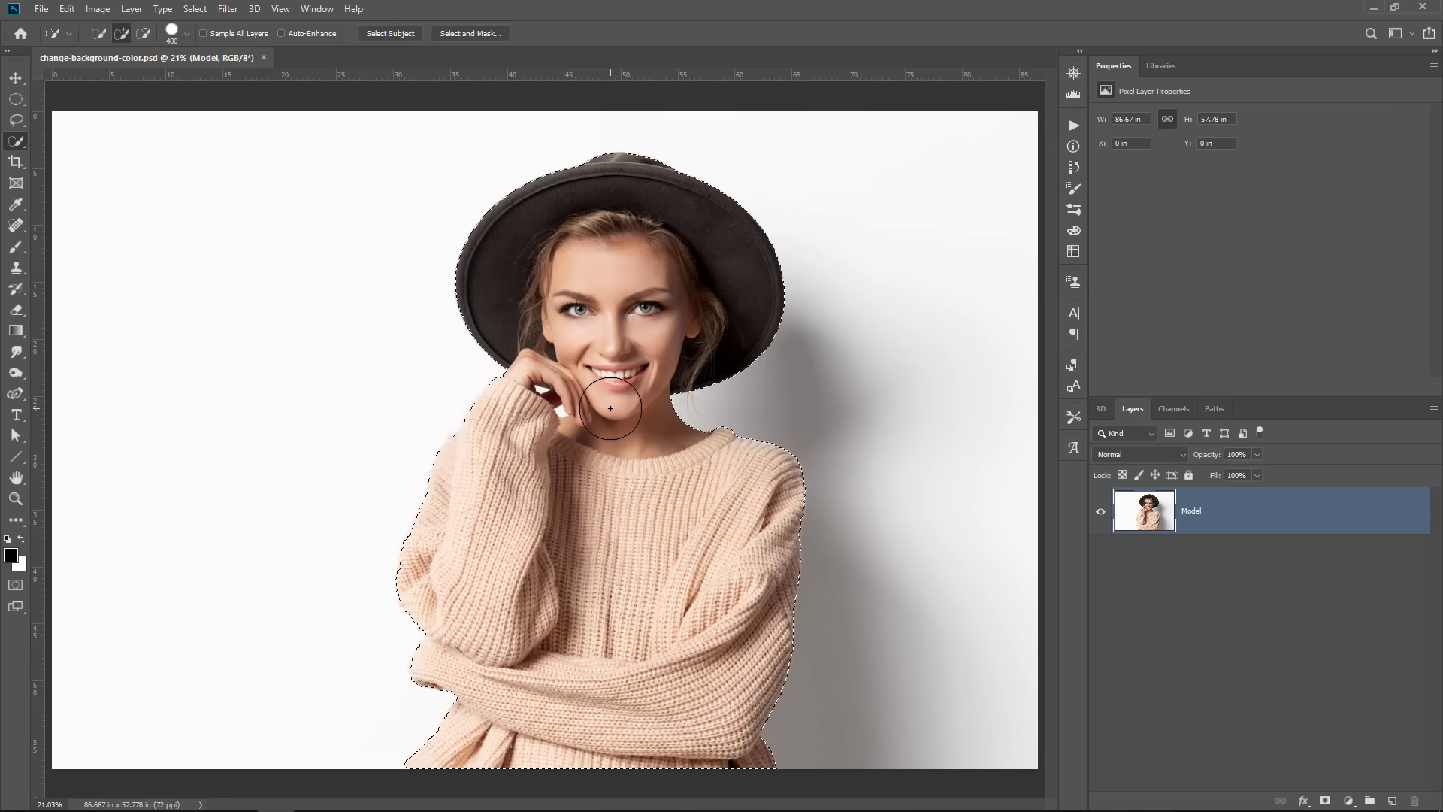
Step: Zoom in on the hand and chin, enter Quick Mask mode and switch to the Brush Tool
key(z)
drag(558, 415, 553, 423)
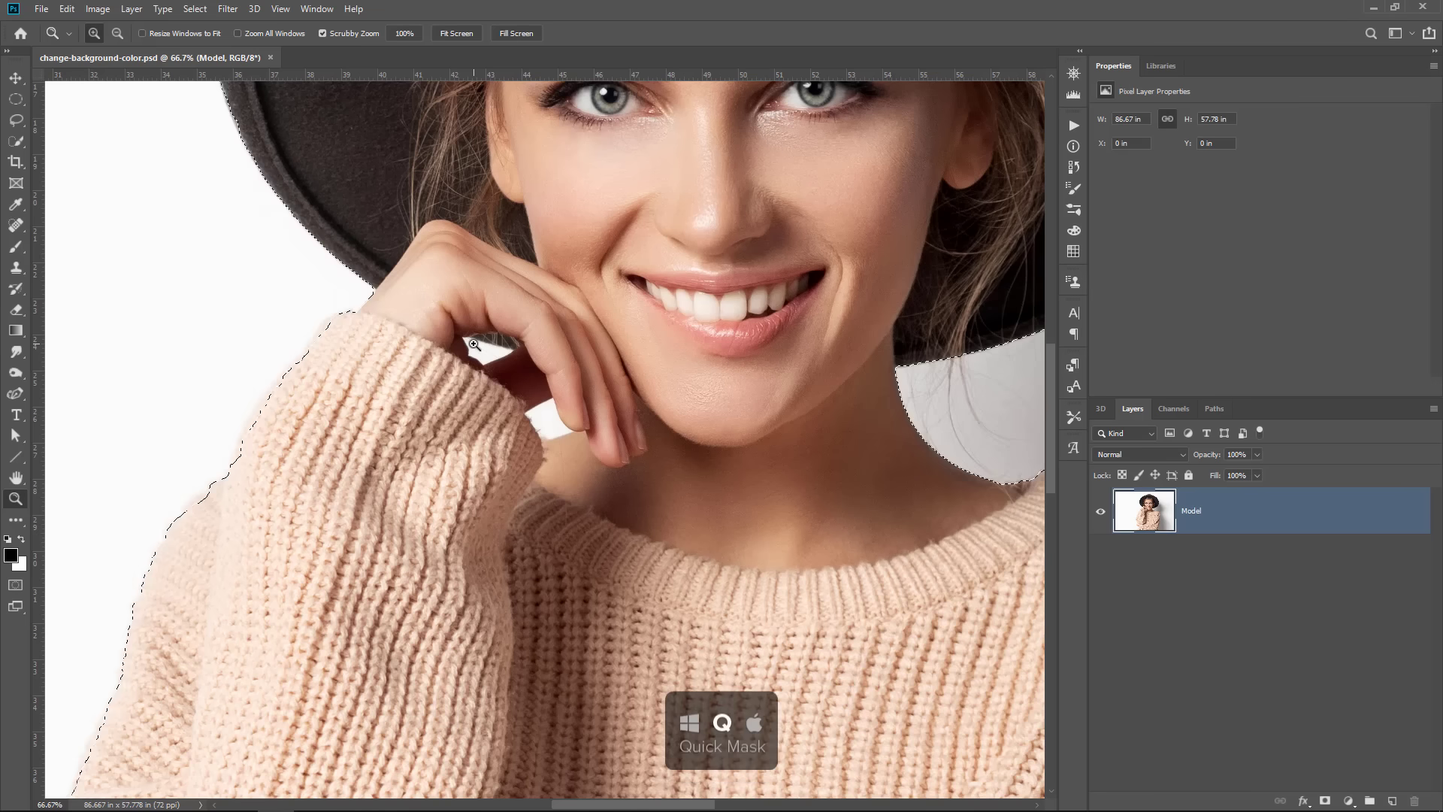
key(q)
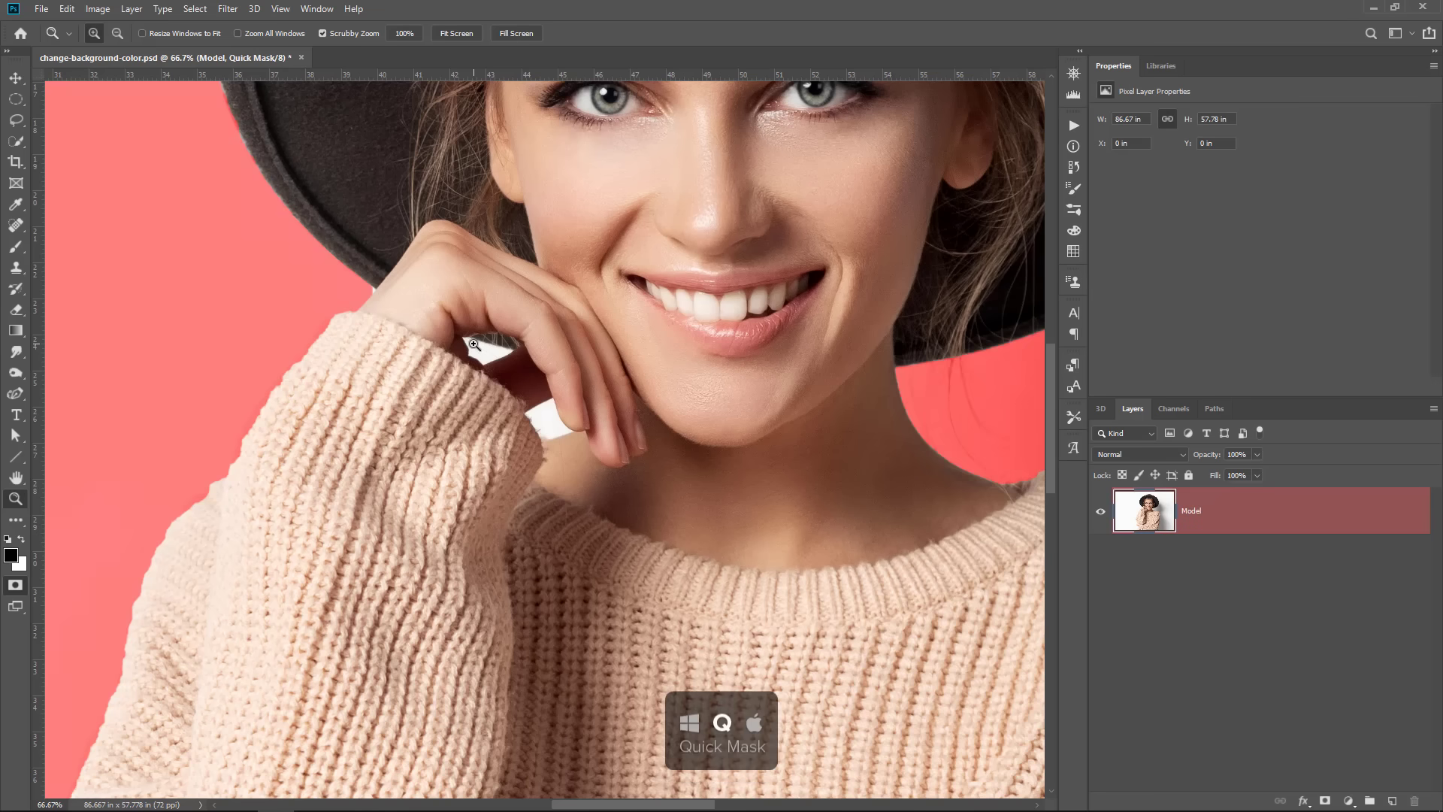
click(10, 256)
click(59, 250)
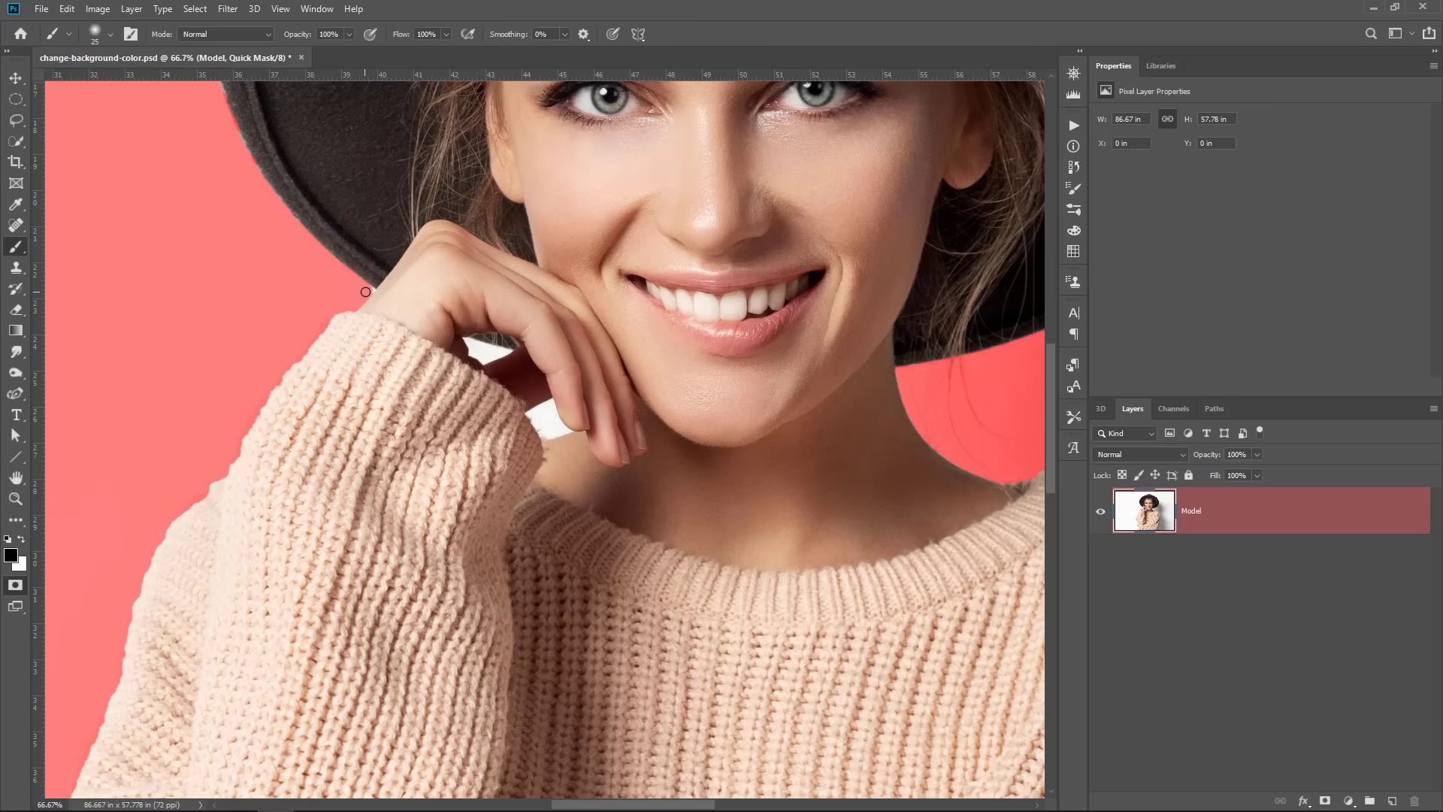
Step: Zoom closely on the hand edge and paint mask red over the shoulder gap with a small brush
key(z)
drag(367, 292, 352, 328)
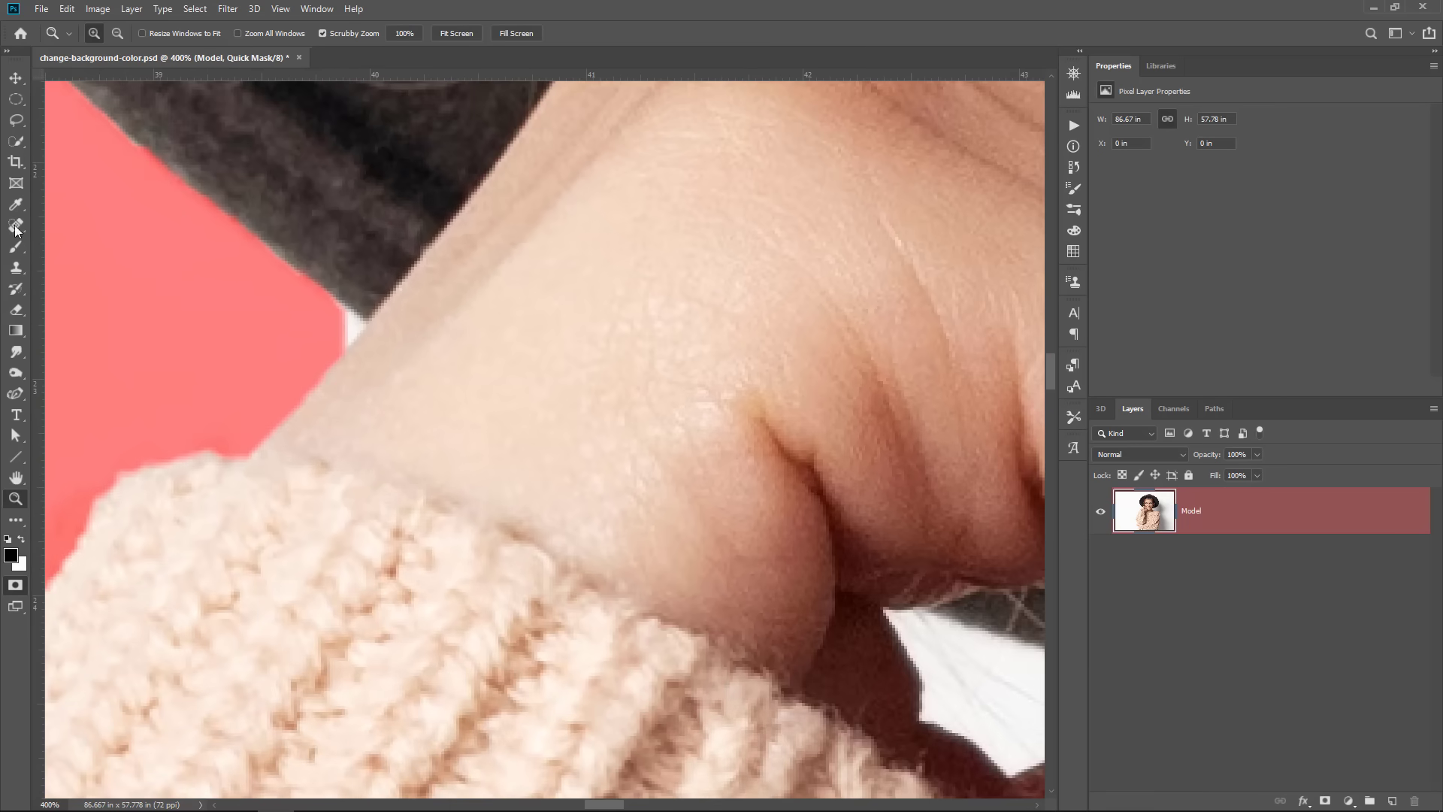
key(b)
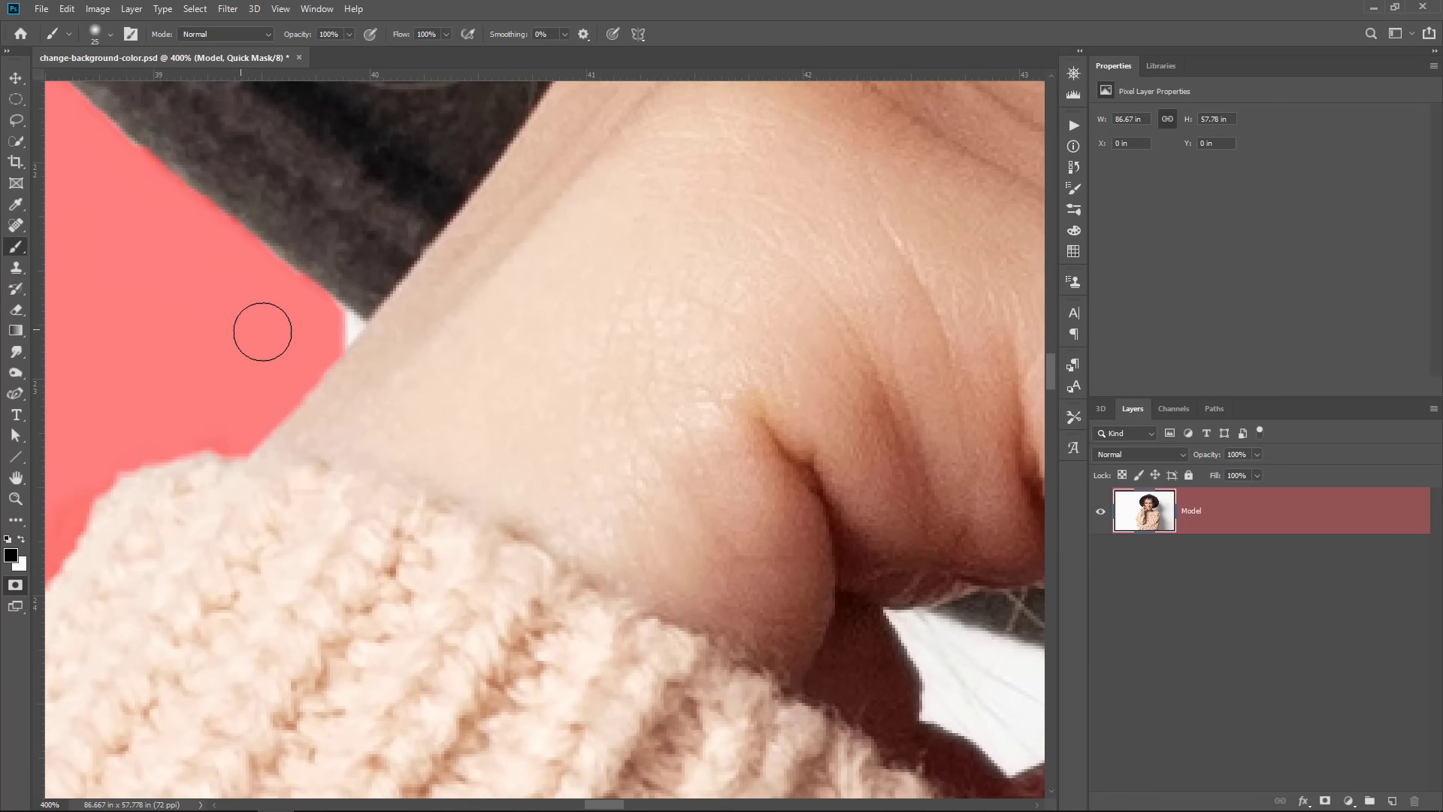
key(bracketleft)
key(bracketleft)
key(bracketleft)
mouse_move(341, 334)
mouse_down()
mouse_move(331, 313)
mouse_move(344, 333)
mouse_move(309, 369)
mouse_up()
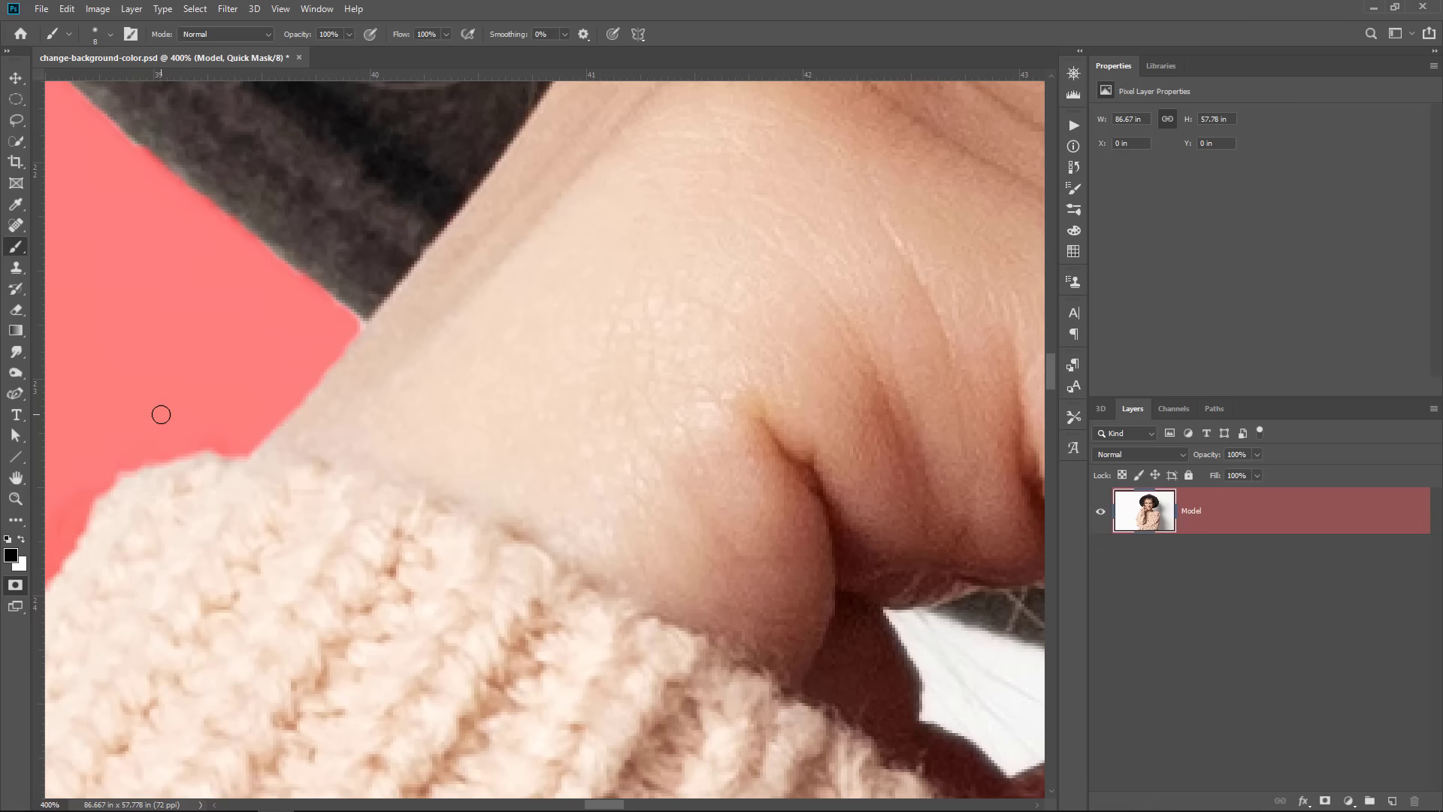
Step: Pan to the finger gap and paint mask red down its edge, adjusting brush size
drag(795, 639, 387, 444)
drag(483, 548, 474, 531)
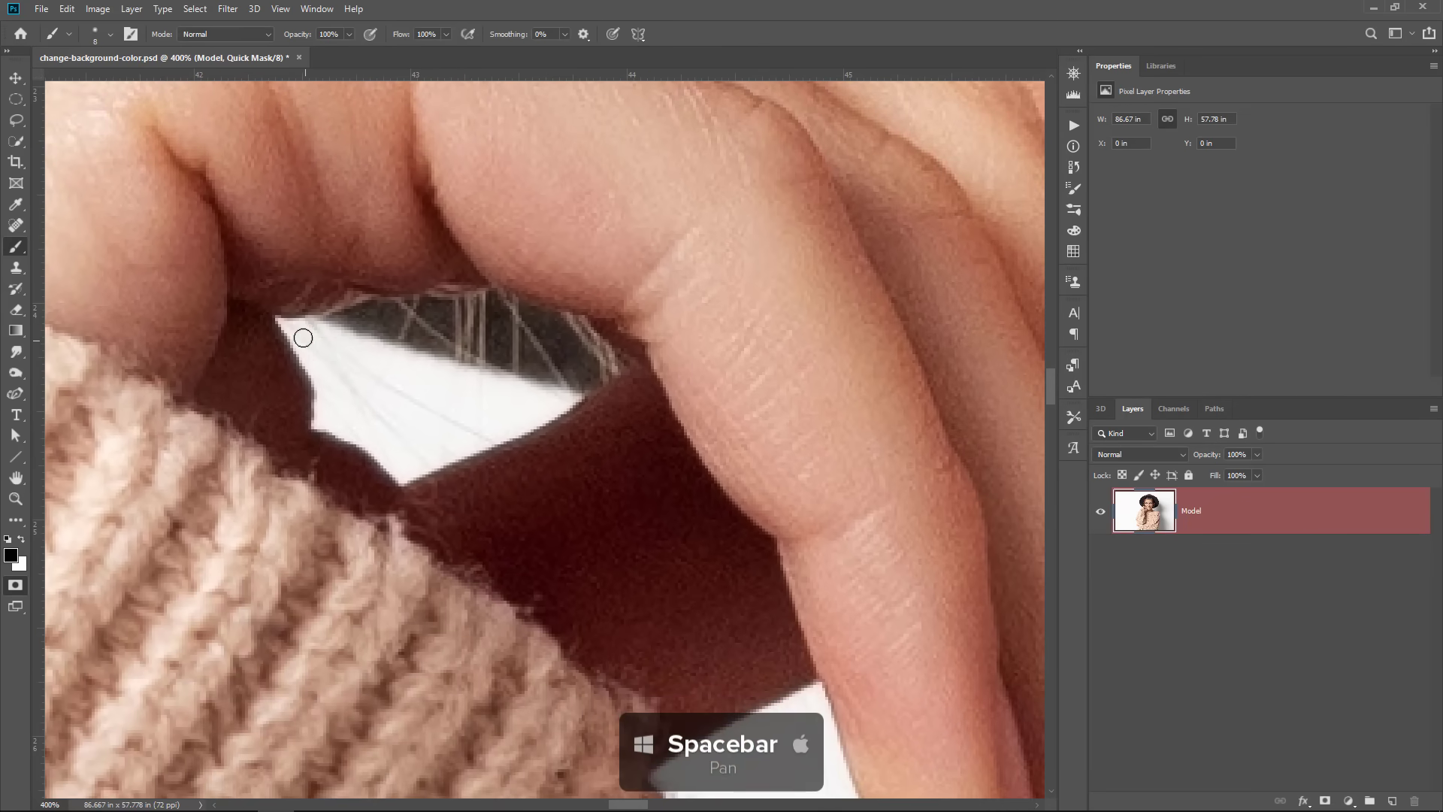
mouse_move(277, 318)
mouse_down()
mouse_move(317, 427)
mouse_move(374, 446)
mouse_move(400, 476)
mouse_move(568, 404)
mouse_move(298, 324)
mouse_move(344, 377)
mouse_move(339, 414)
mouse_move(323, 359)
mouse_move(429, 403)
mouse_move(522, 411)
mouse_move(355, 362)
mouse_move(395, 452)
mouse_up()
key(bracketright)
key(bracketright)
key(bracketleft)
key(bracketleft)
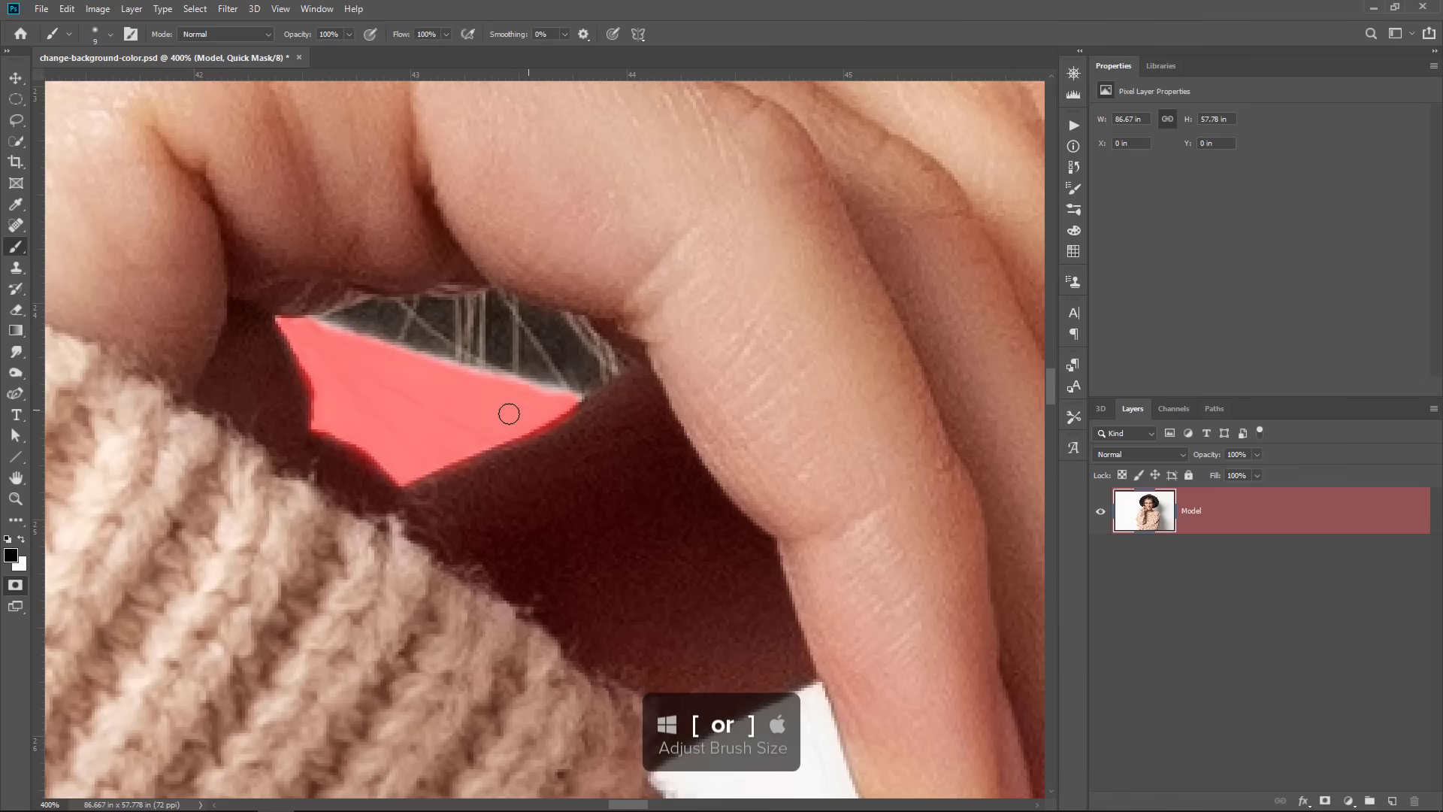
Step: Paint mask red along the left edge of the gap under the fingertips, including a straight line
mouse_move(545, 482)
mouse_down()
mouse_move(393, 499)
mouse_move(258, 361)
mouse_up()
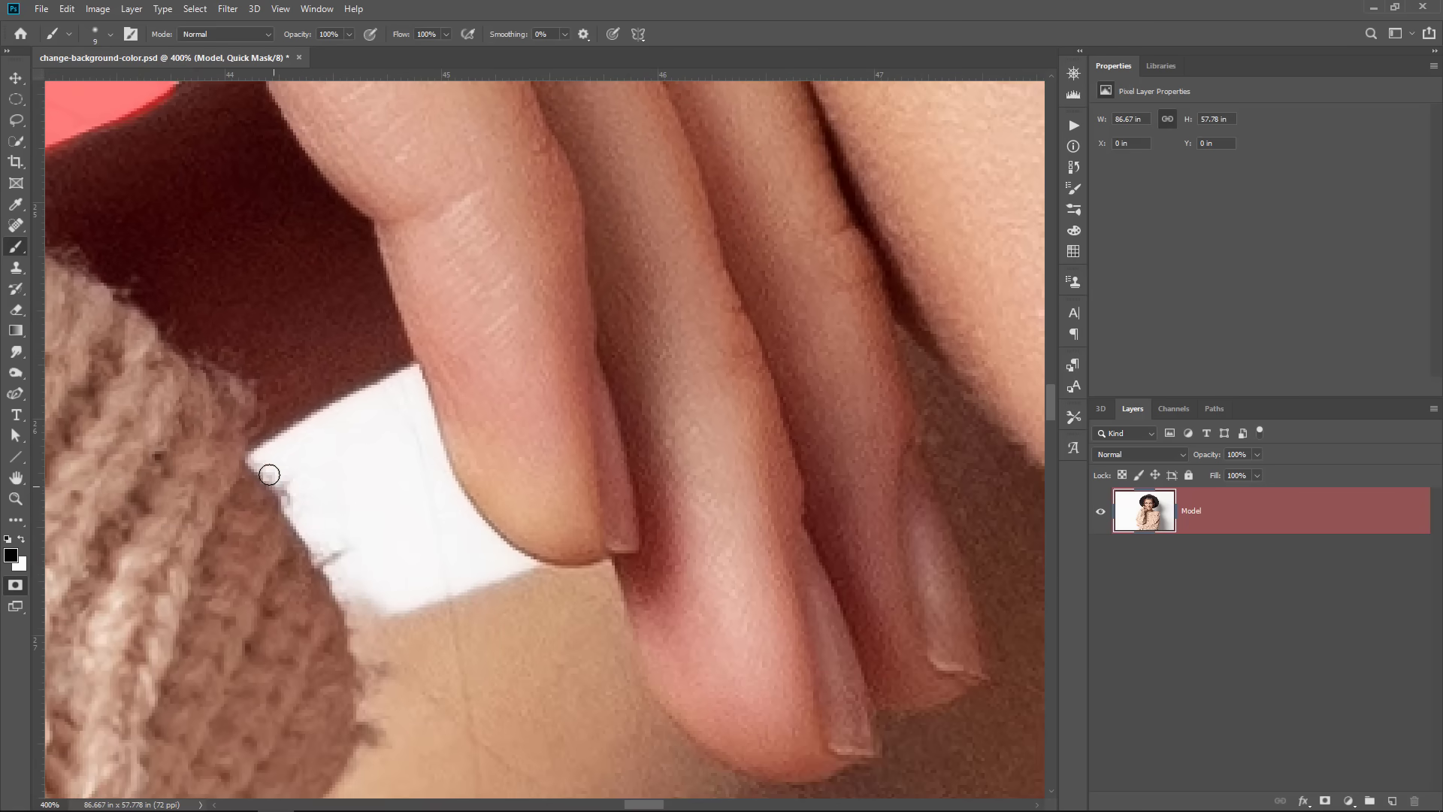
mouse_move(270, 467)
mouse_down()
mouse_move(323, 533)
mouse_move(292, 513)
mouse_move(271, 451)
mouse_move(414, 374)
mouse_move(295, 432)
mouse_move(290, 460)
mouse_move(321, 547)
mouse_move(347, 539)
mouse_move(356, 553)
mouse_move(332, 573)
mouse_move(341, 592)
mouse_move(378, 597)
mouse_move(385, 615)
mouse_move(505, 562)
mouse_move(440, 583)
mouse_up()
shift+click(410, 375)
shift+click(296, 433)
Step: Paint mask red up the finger edge and over the gap's lower part, resizing the brush
key(bracketleft)
key(bracketleft)
key(bracketleft)
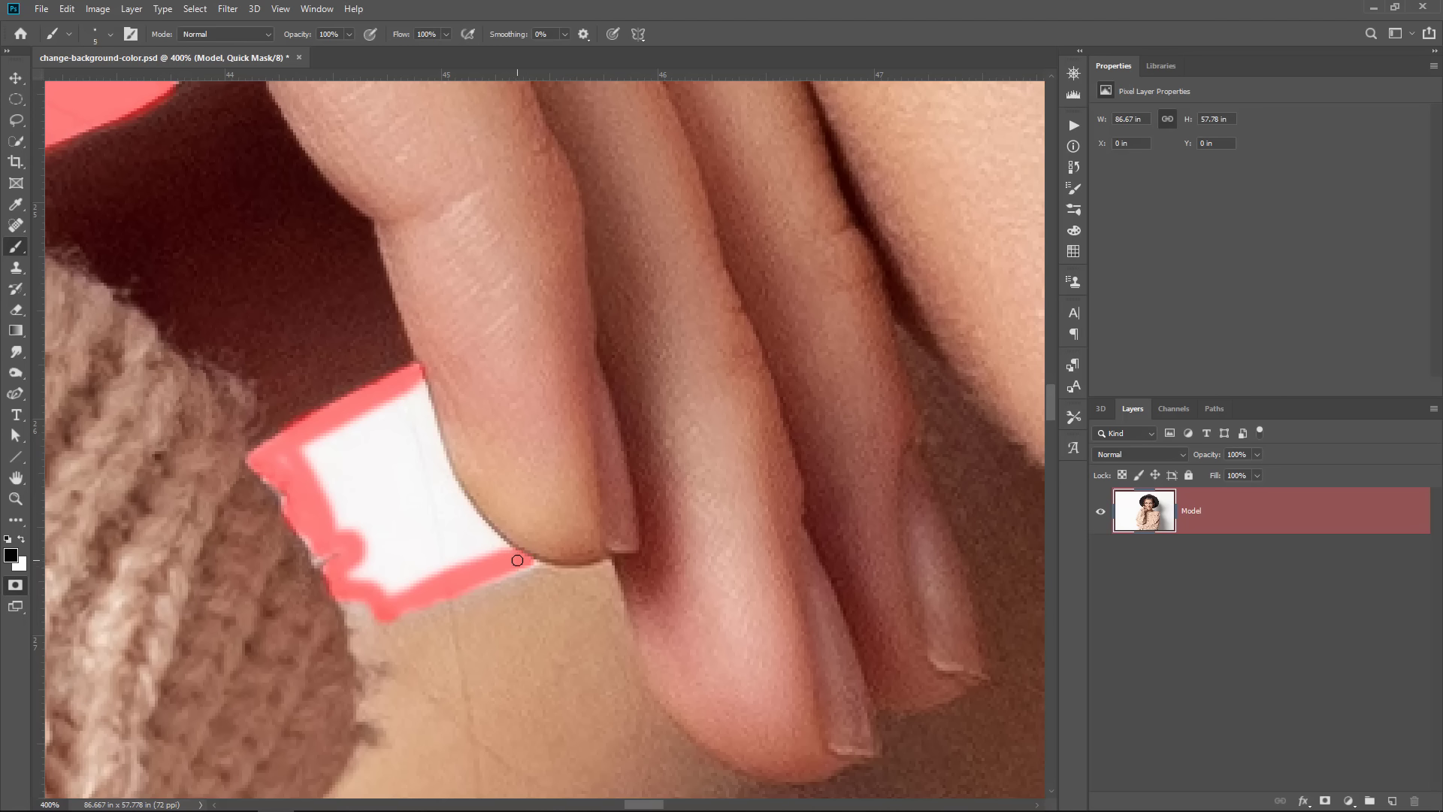
key(bracketright)
key(bracketright)
mouse_move(515, 561)
mouse_down()
mouse_move(457, 513)
mouse_move(417, 387)
mouse_move(442, 482)
mouse_move(491, 550)
mouse_move(396, 586)
mouse_move(346, 576)
mouse_move(382, 592)
mouse_move(452, 562)
mouse_move(439, 458)
mouse_move(410, 442)
mouse_move(456, 547)
mouse_move(384, 545)
mouse_move(392, 562)
mouse_move(351, 501)
mouse_move(413, 543)
mouse_move(412, 464)
mouse_move(394, 433)
mouse_move(342, 472)
mouse_move(316, 466)
mouse_move(323, 487)
mouse_move(293, 456)
mouse_move(402, 403)
mouse_move(308, 434)
mouse_move(365, 420)
mouse_move(410, 456)
mouse_up()
key(bracketright)
key(bracketright)
key(bracketright)
key(bracketleft)
key(bracketleft)
key(bracketleft)
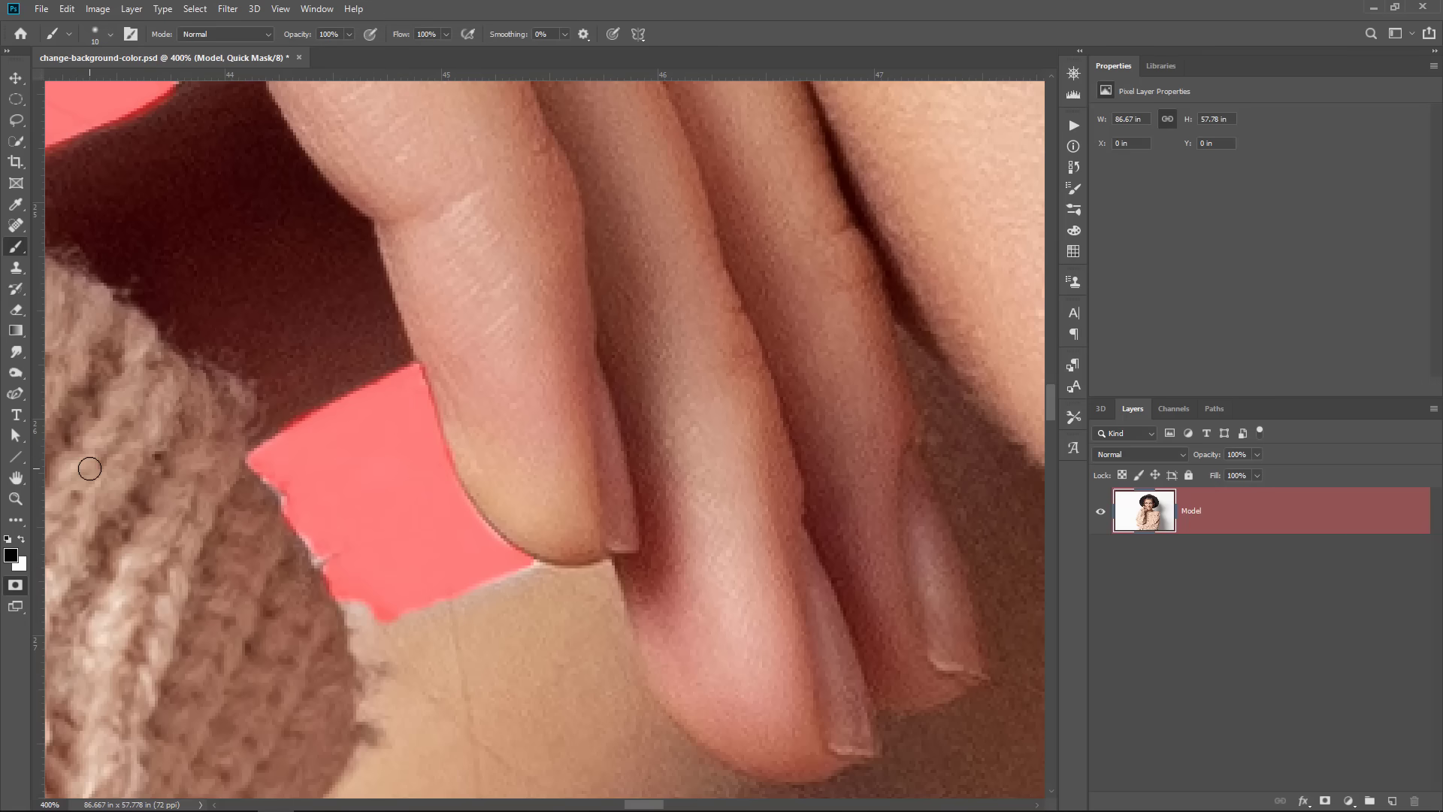
Step: Fit the whole photo in the window and exit Quick Mask to get the refined selection
double_click(16, 477)
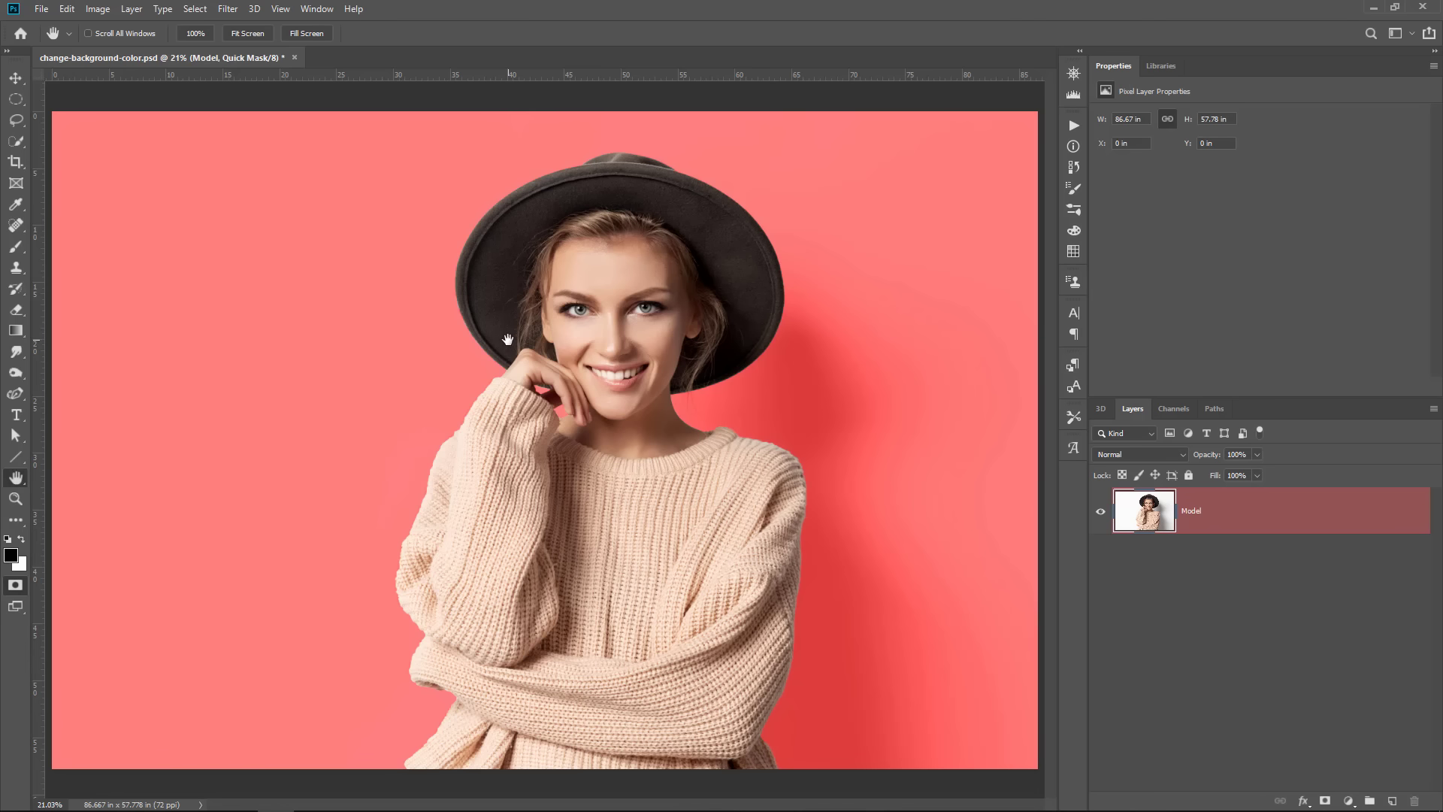
key(q)
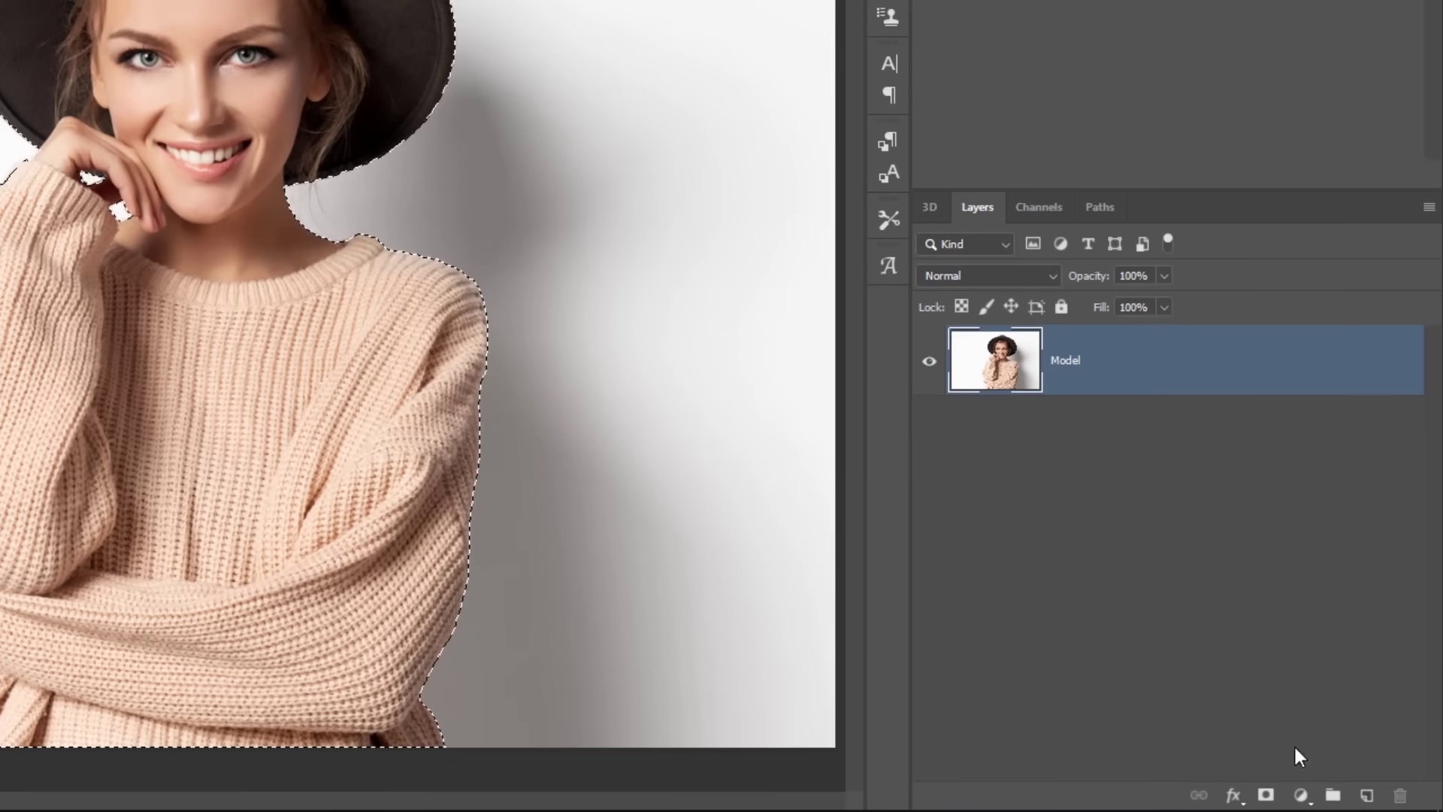
Step: Add a pure red (ff0000) Solid Color fill layer masked to the model's selection
click(1300, 795)
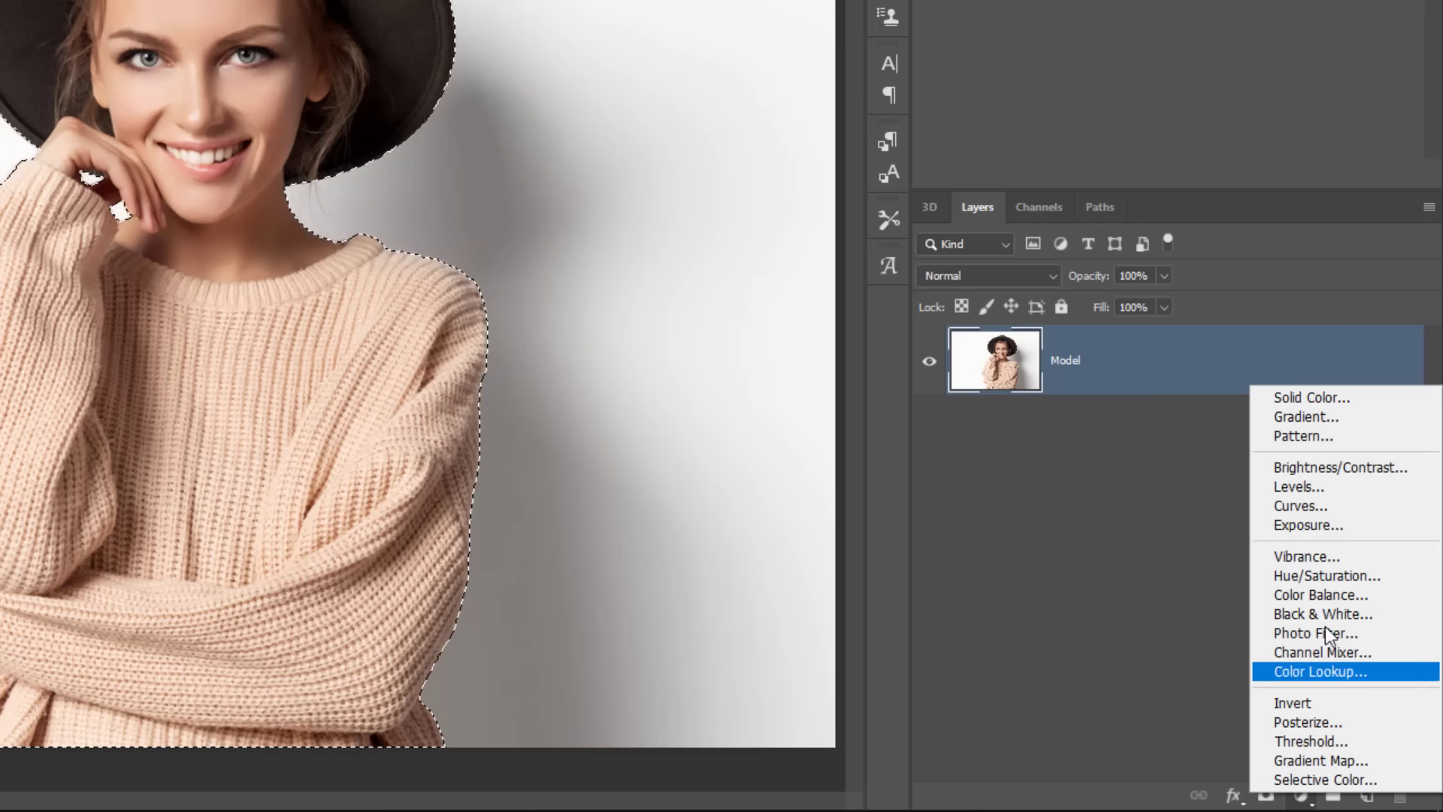
click(1318, 399)
drag(670, 377, 887, 98)
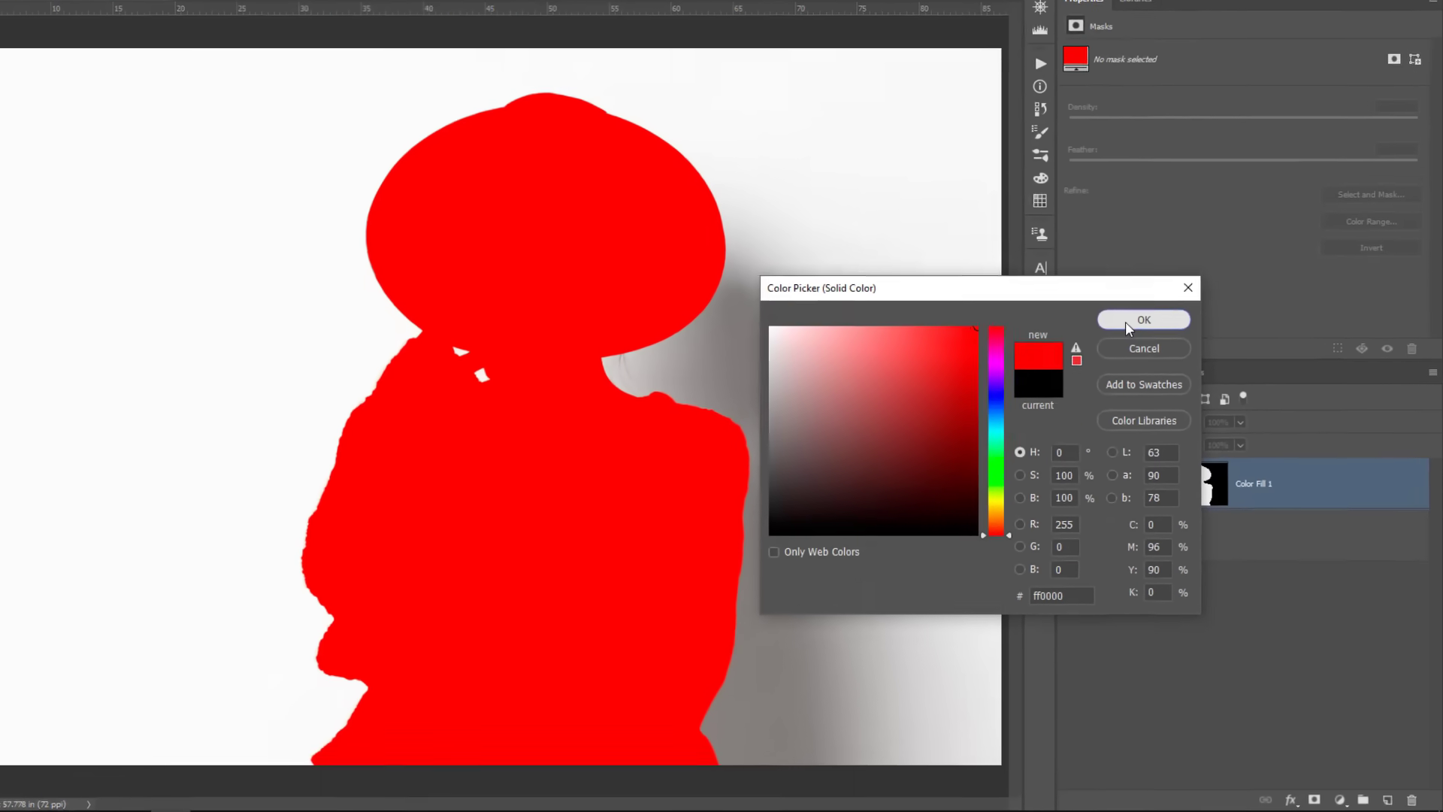
click(1124, 322)
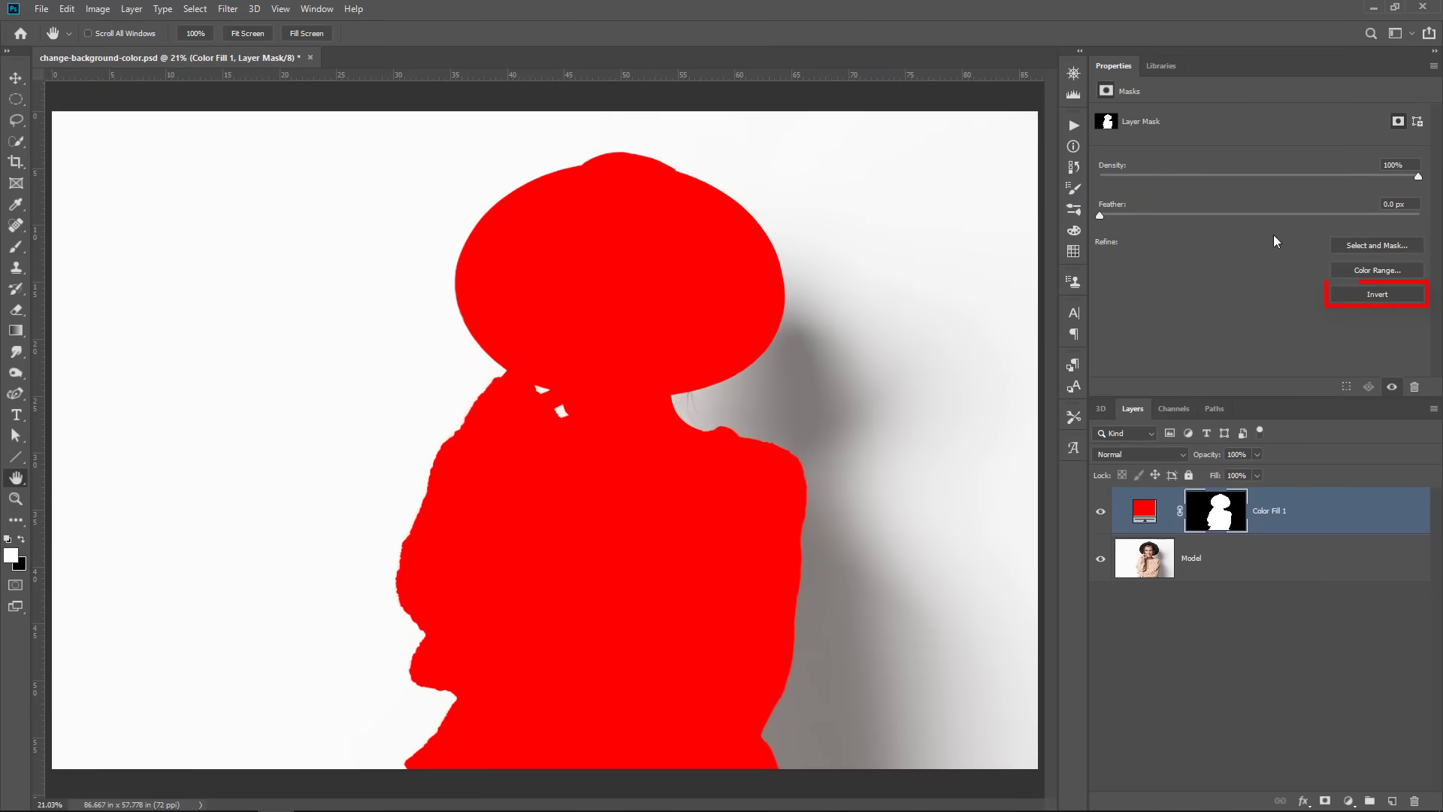
Step: Invert the Color Fill 1 mask and toggle the layer's visibility to compare
click(1382, 298)
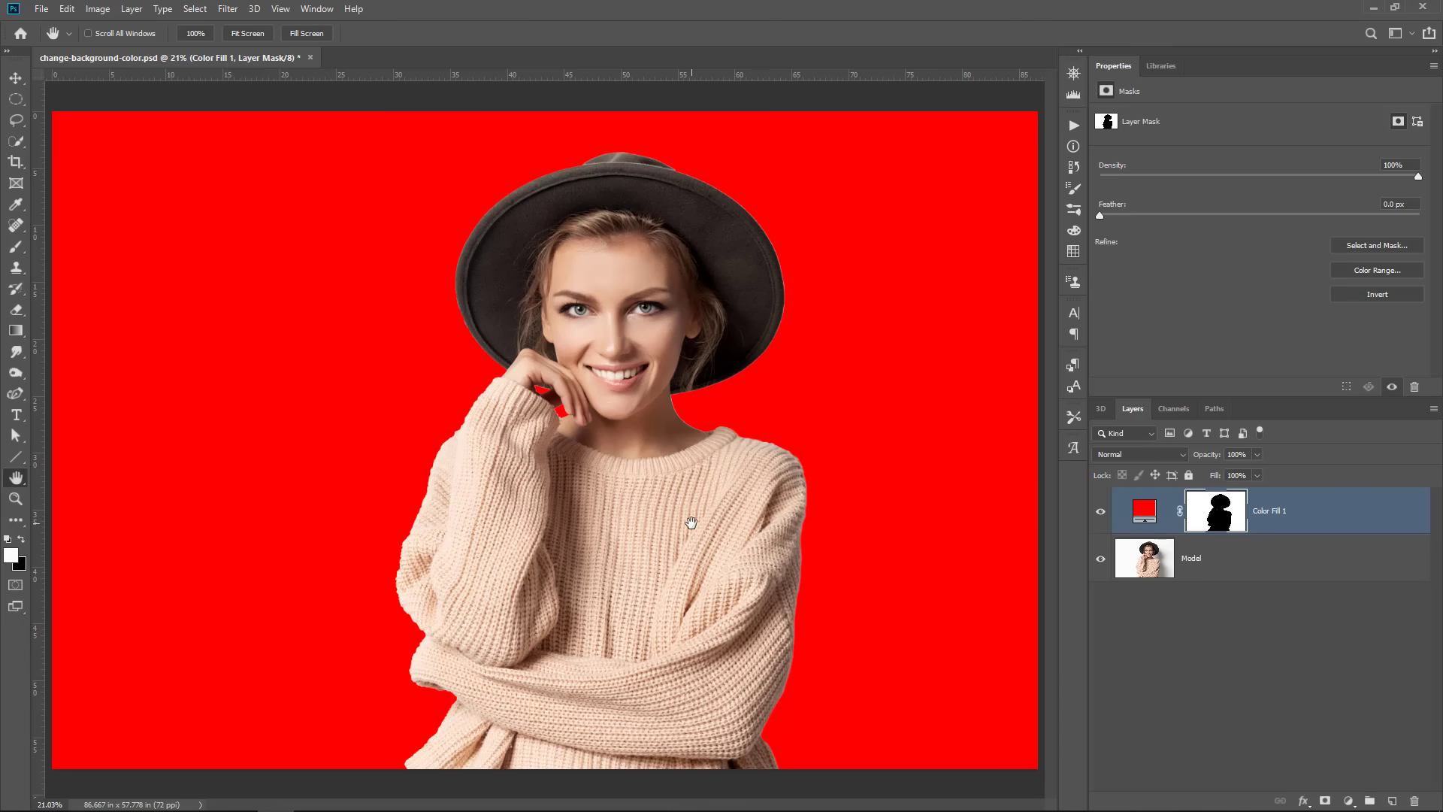
click(1100, 511)
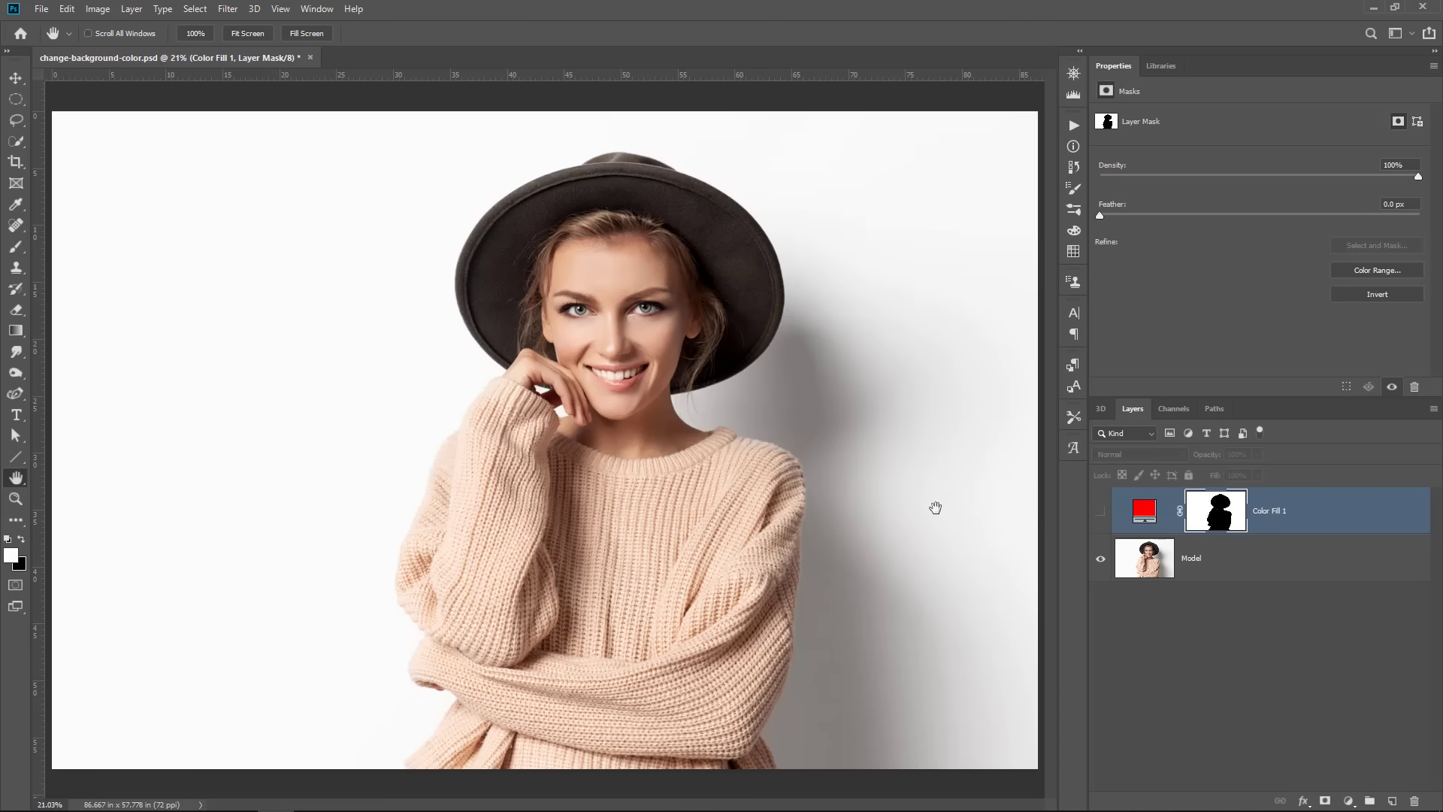
click(1100, 511)
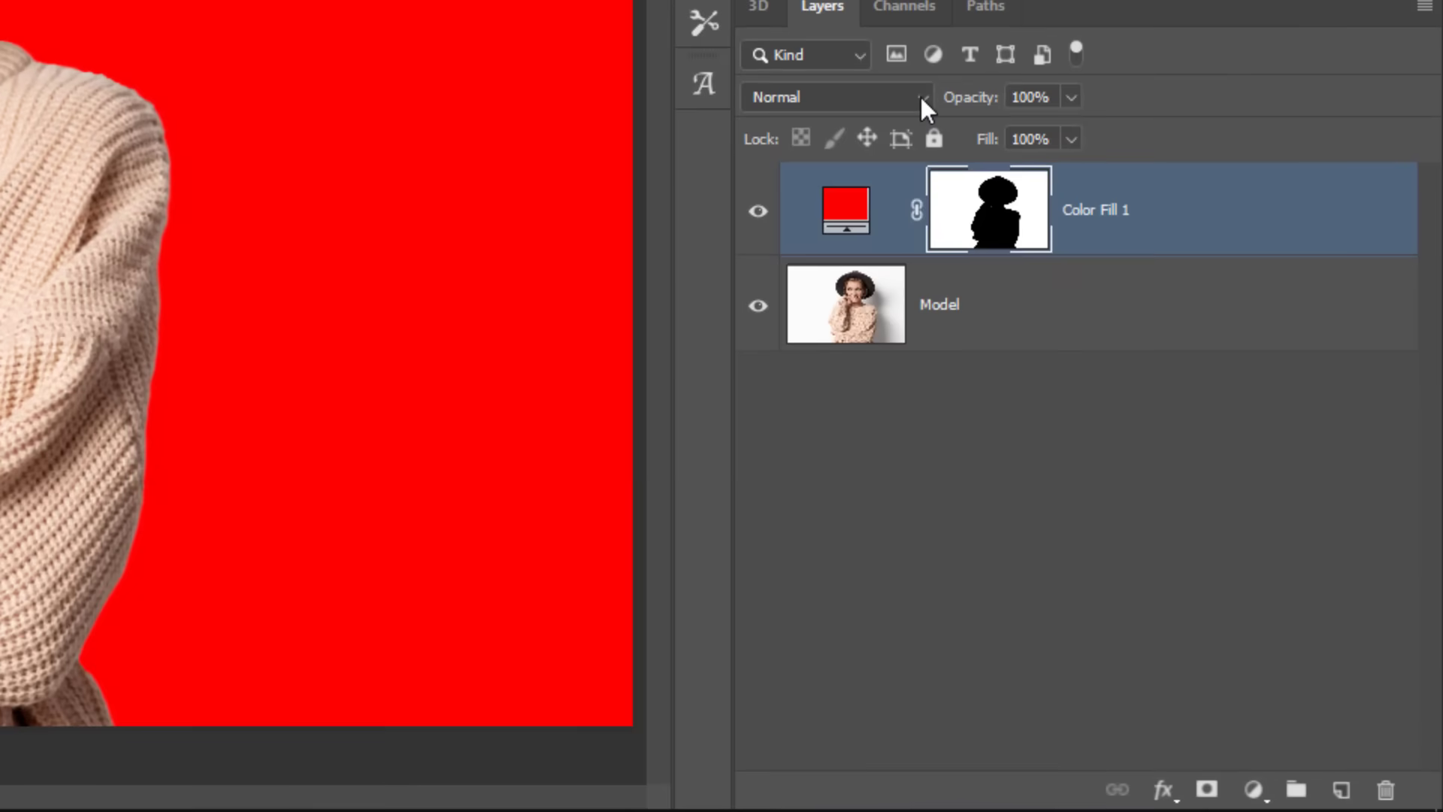
Step: Set the Color Fill 1 blend mode to Multiply and toggle its visibility to compare
click(921, 97)
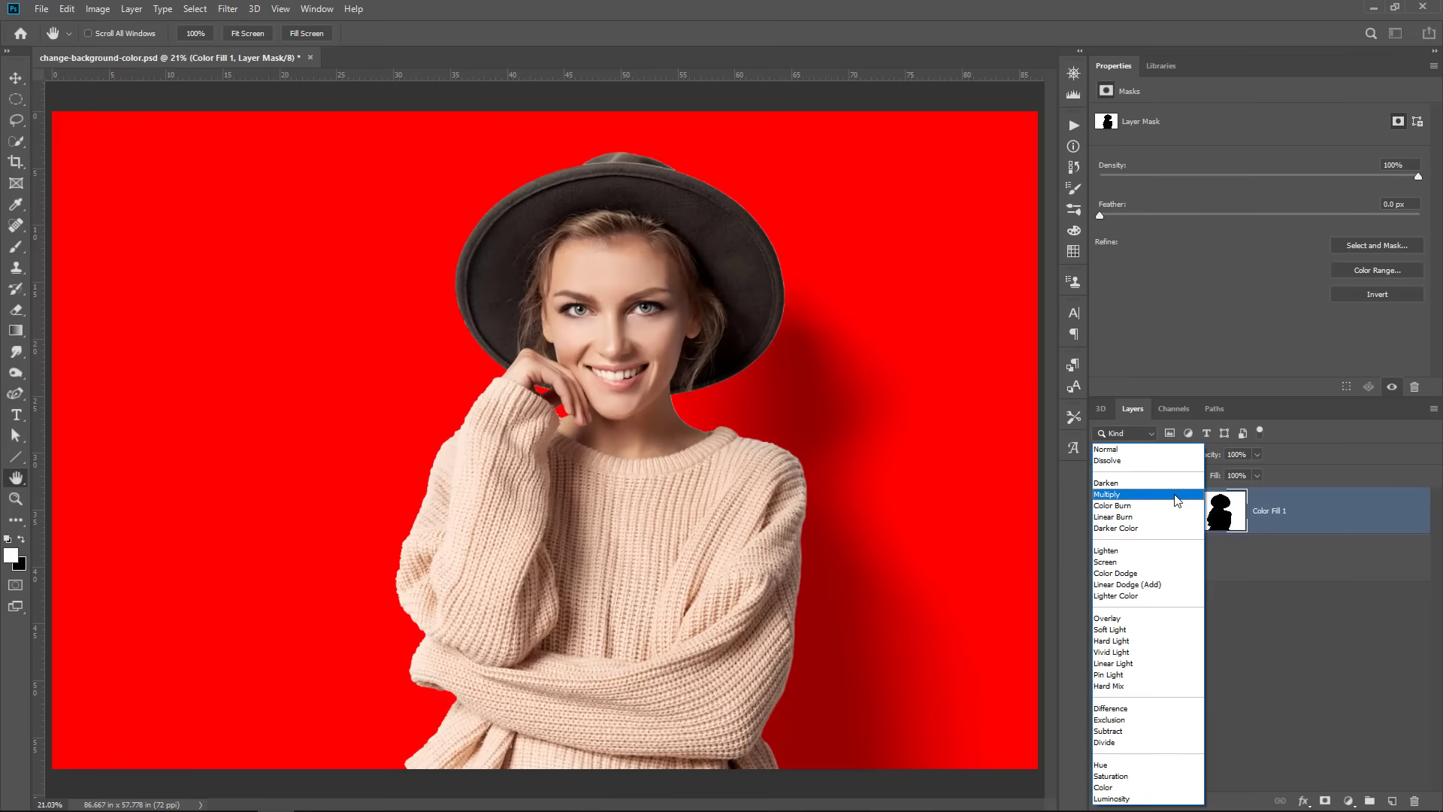
click(1177, 497)
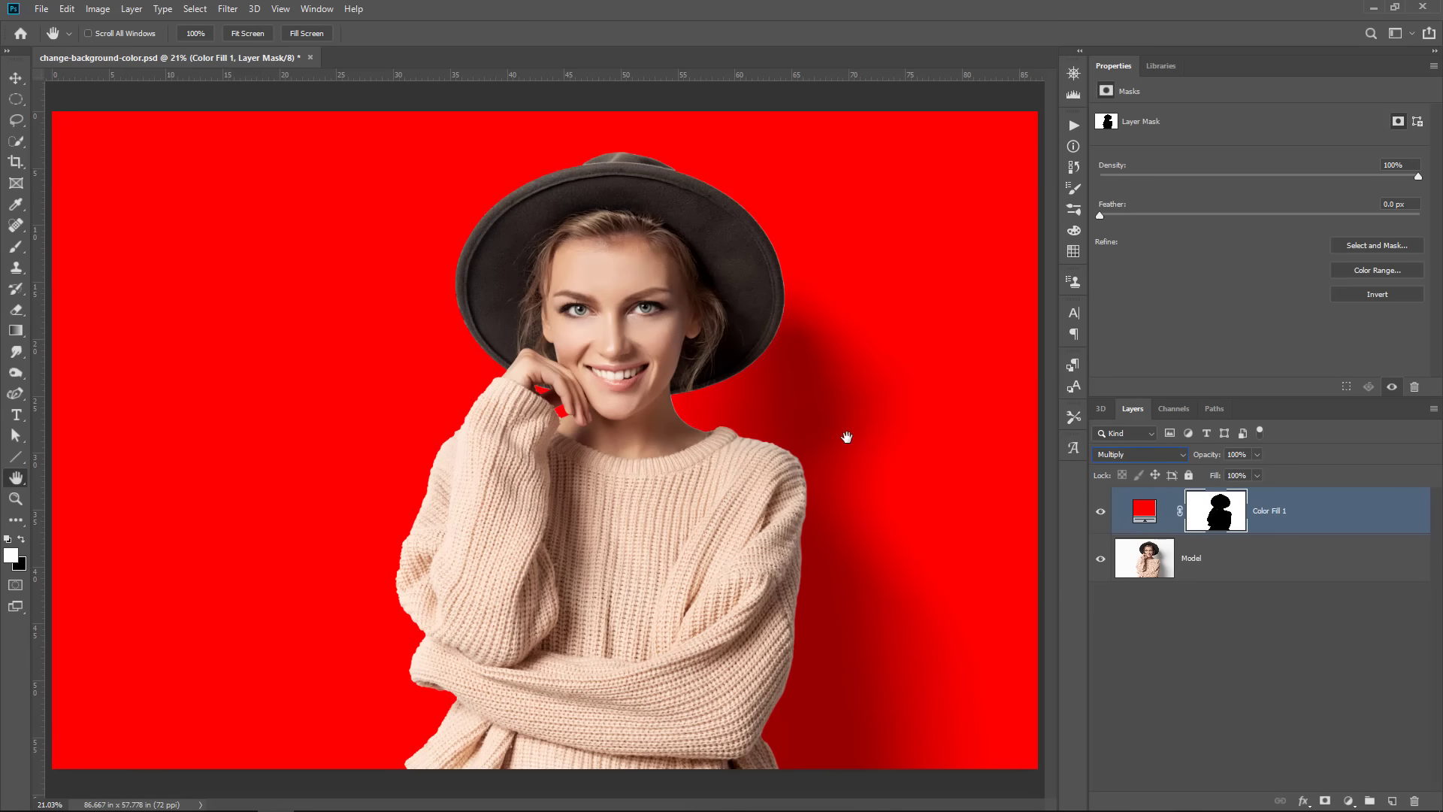
click(1100, 512)
click(1101, 512)
Step: Change the Color Fill 1 colour from red to pale cyan affcf4 in the Color Picker
click(1140, 513)
double_click(1145, 511)
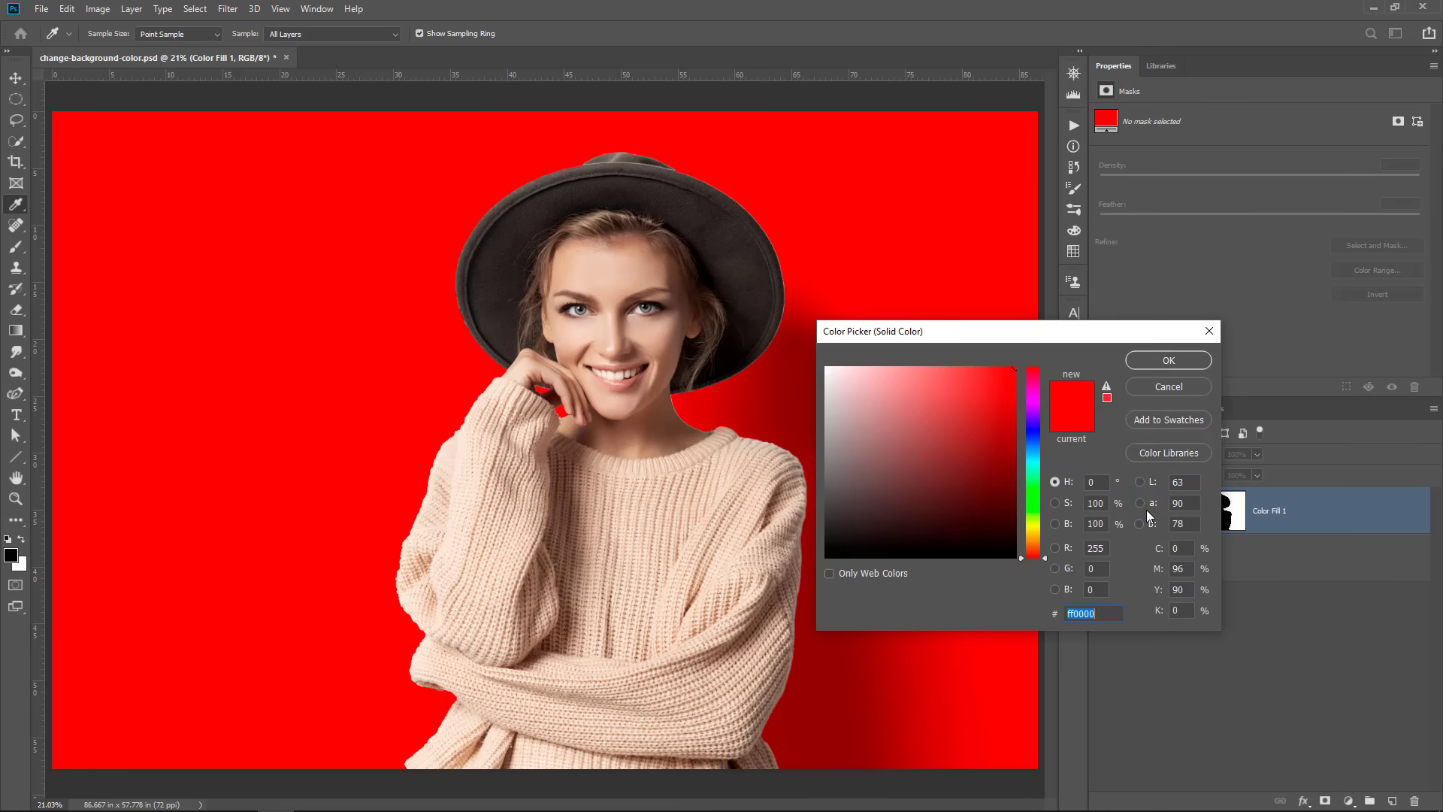
mouse_move(1029, 450)
mouse_down()
mouse_move(1037, 429)
mouse_move(1040, 470)
mouse_move(1043, 398)
mouse_move(1044, 463)
mouse_up()
mouse_move(906, 404)
mouse_down()
mouse_move(909, 420)
mouse_move(857, 366)
mouse_move(883, 369)
mouse_up()
drag(1045, 467, 1048, 466)
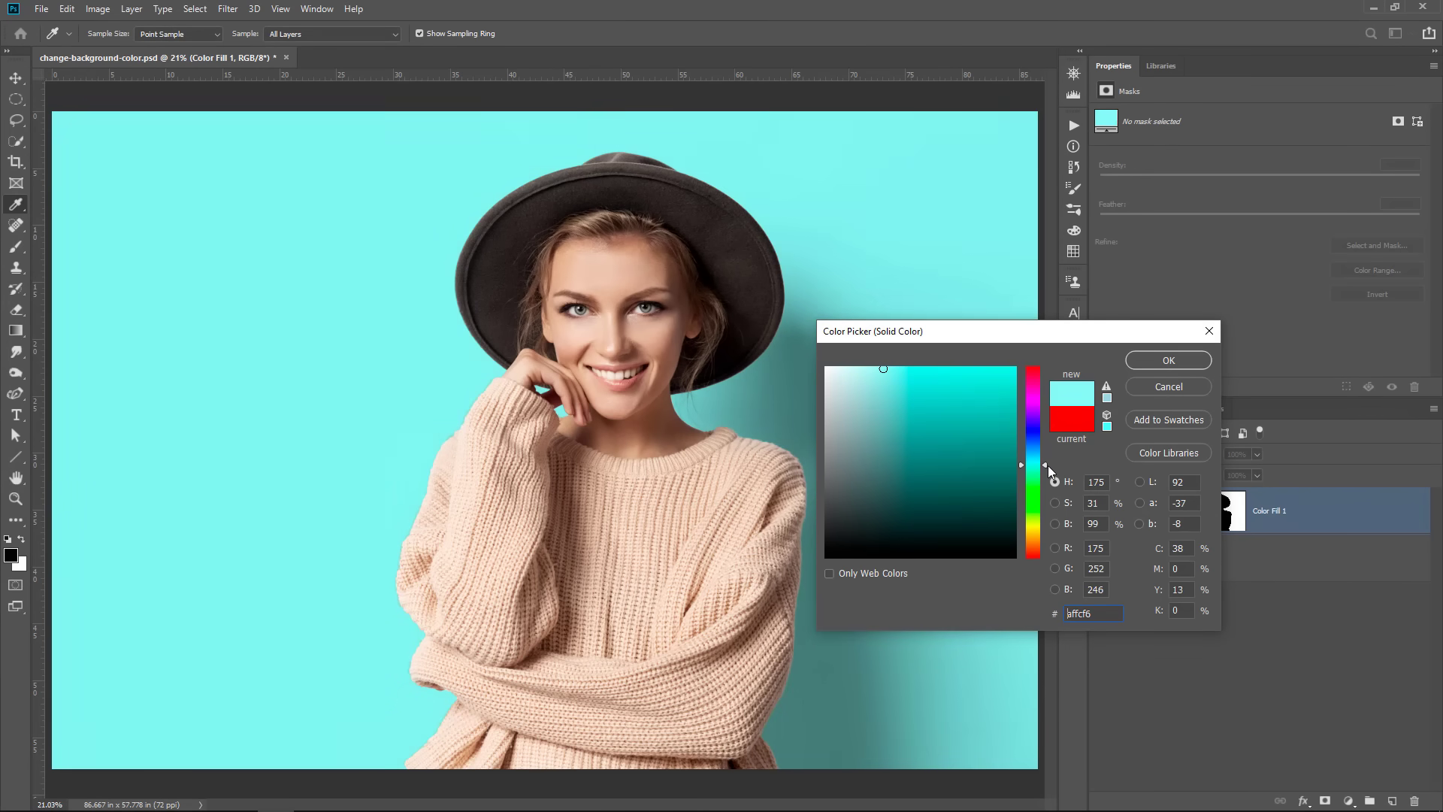
click(1155, 361)
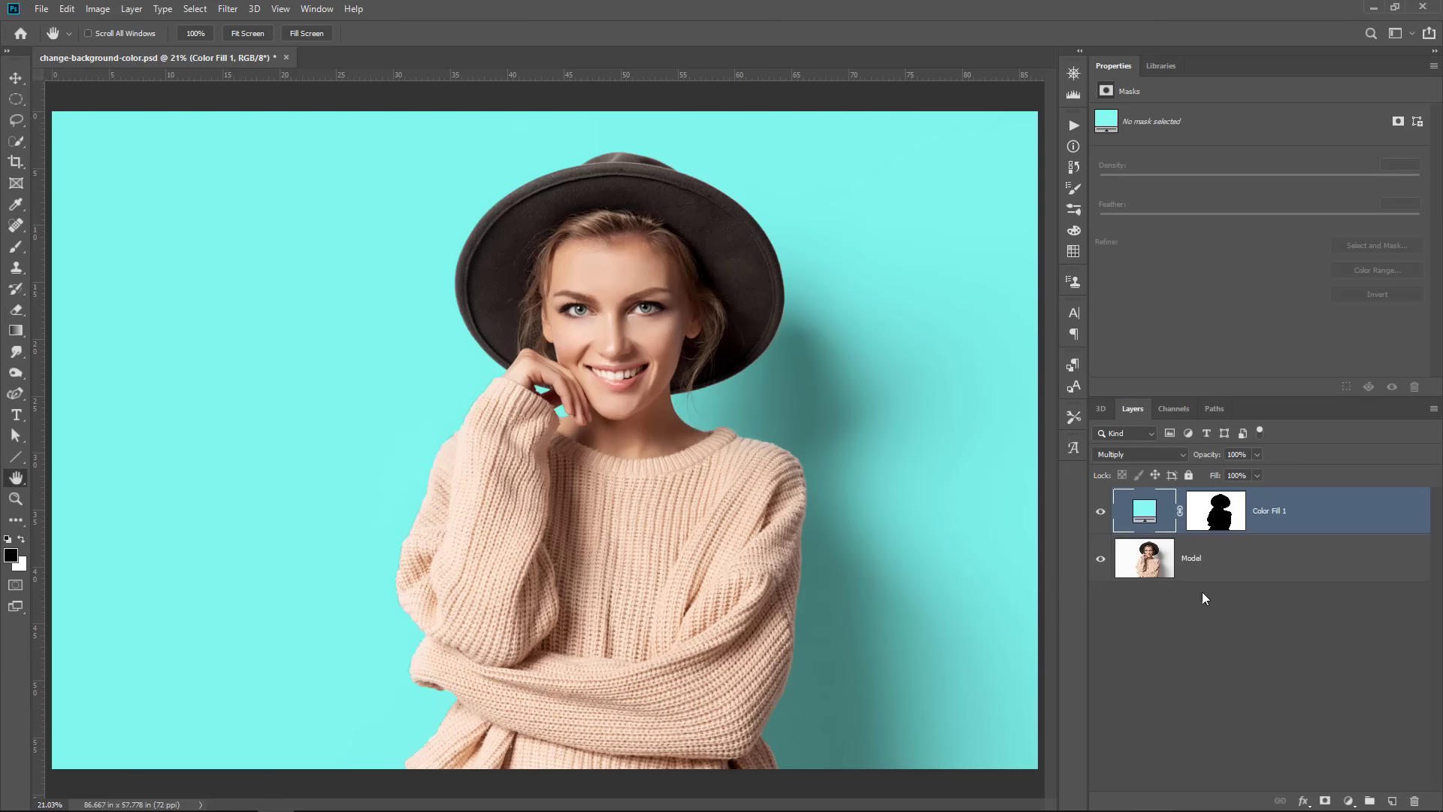
click(15, 498)
click(570, 404)
drag(571, 404, 472, 391)
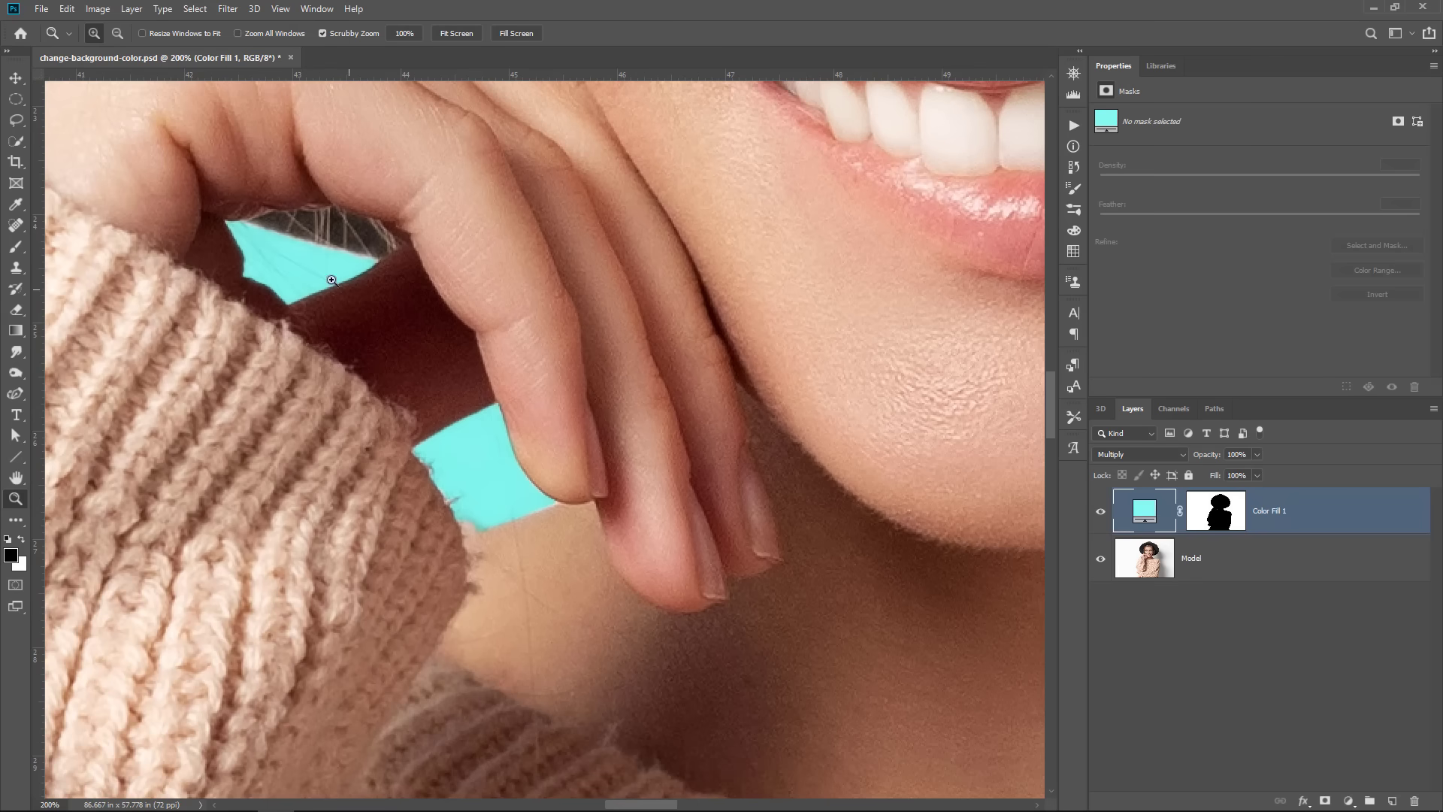
click(1100, 513)
click(1100, 513)
click(1100, 513)
click(1100, 513)
right_click(319, 257)
click(335, 267)
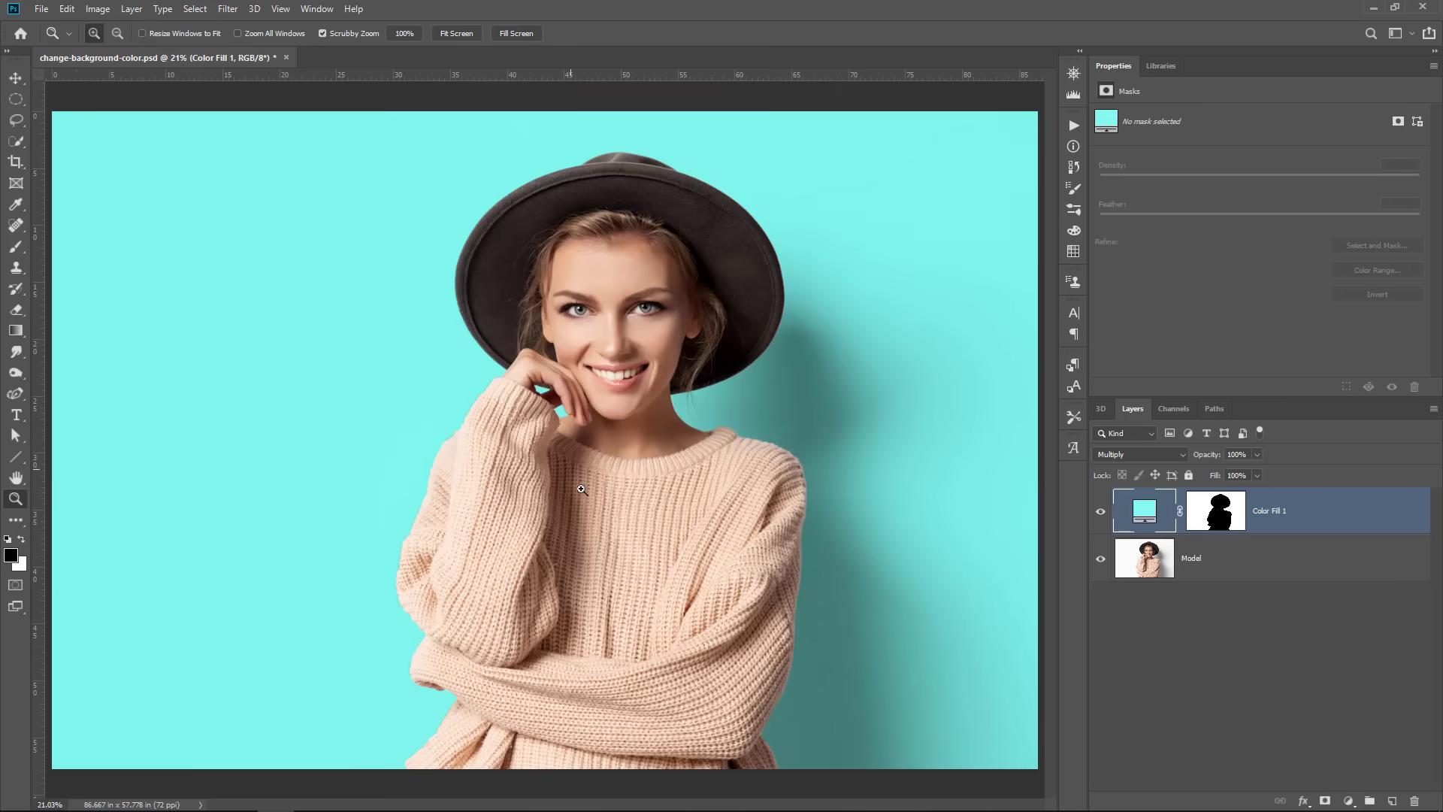